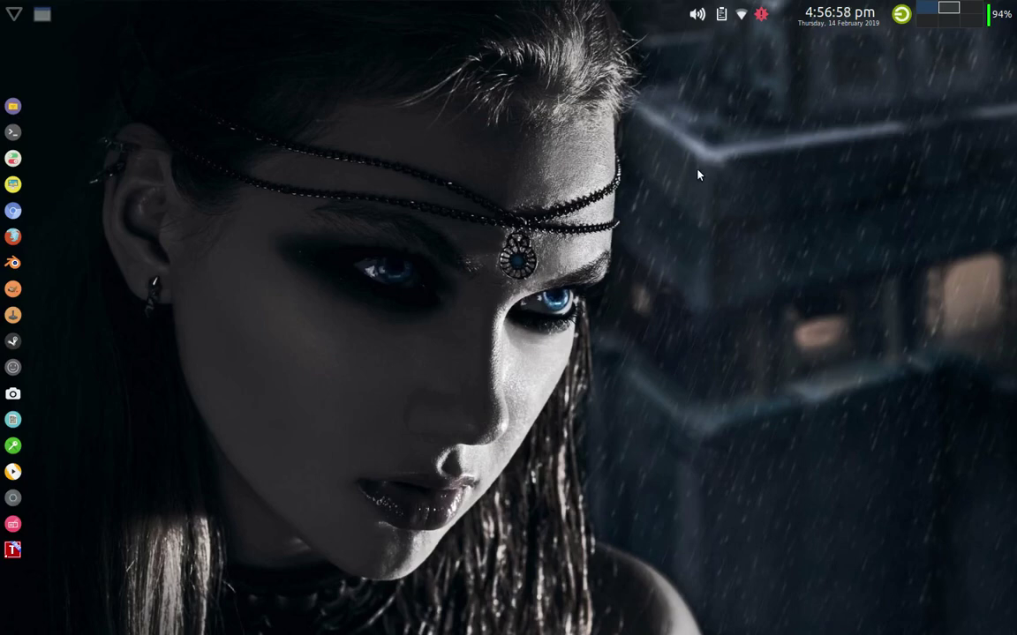
# - Switch to the right-hand workspace and open the Whisker applications menu
pyautogui.click(967, 11)
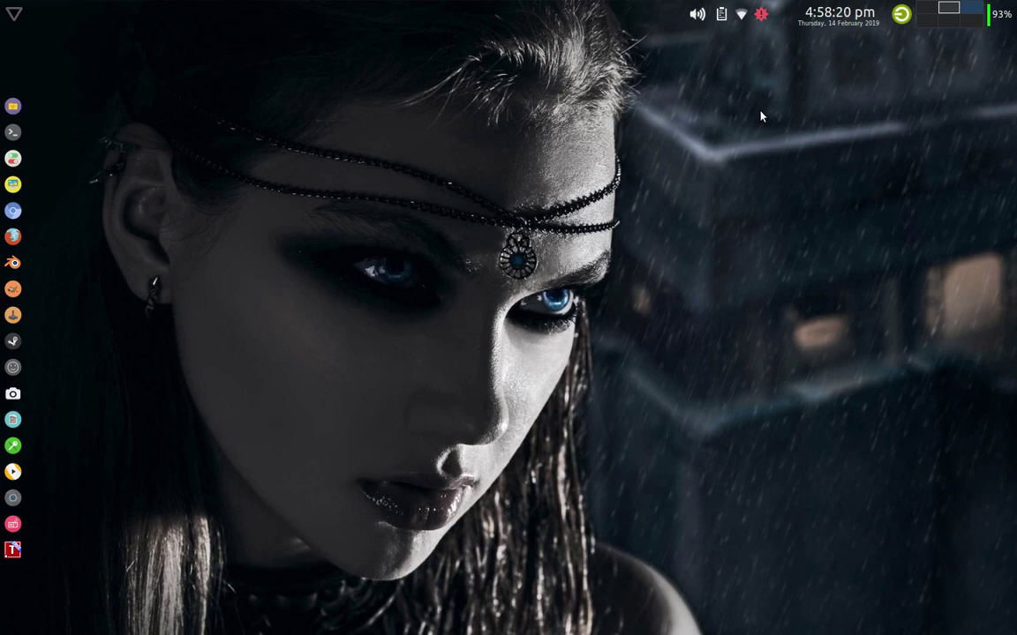
pyautogui.click(17, 19)
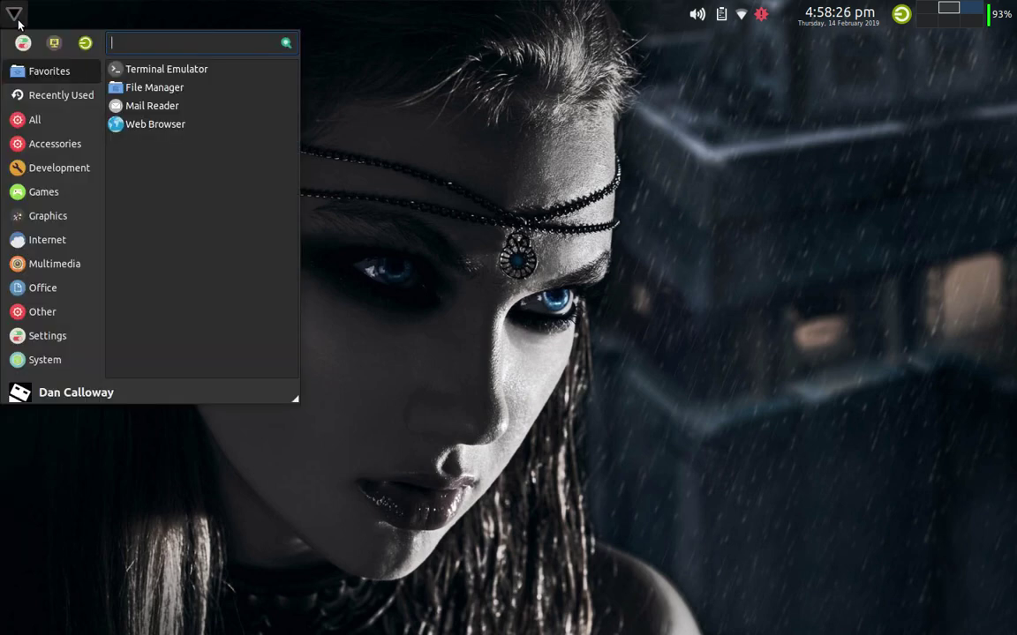
# - Browse the All, Multimedia and Office categories to reveal the FreeOffice 2018 apps, then close the menu
pyautogui.click(31, 119)
pyautogui.click(46, 263)
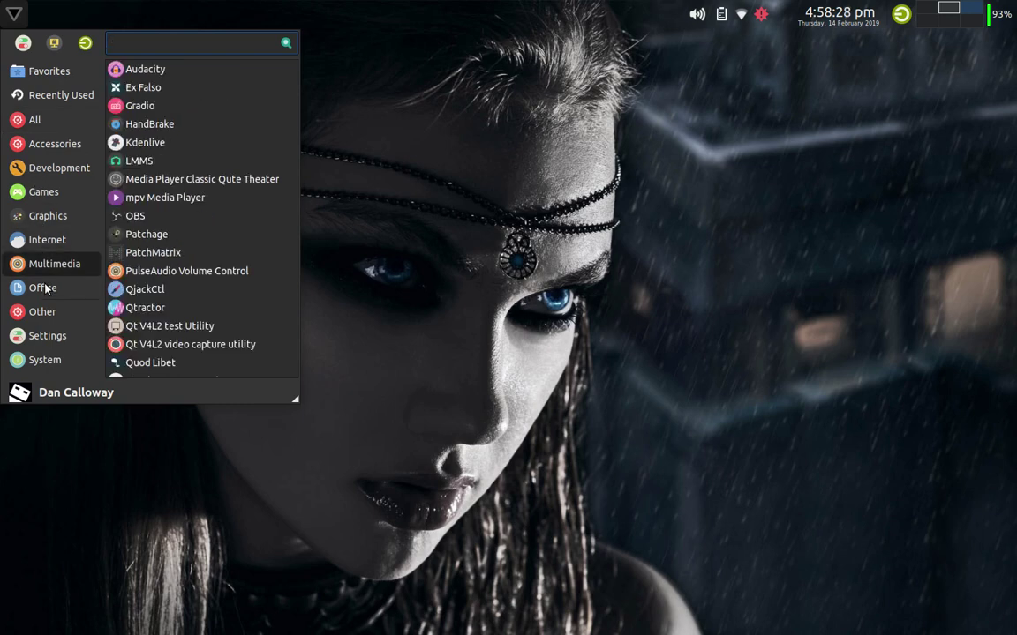
pyautogui.click(67, 288)
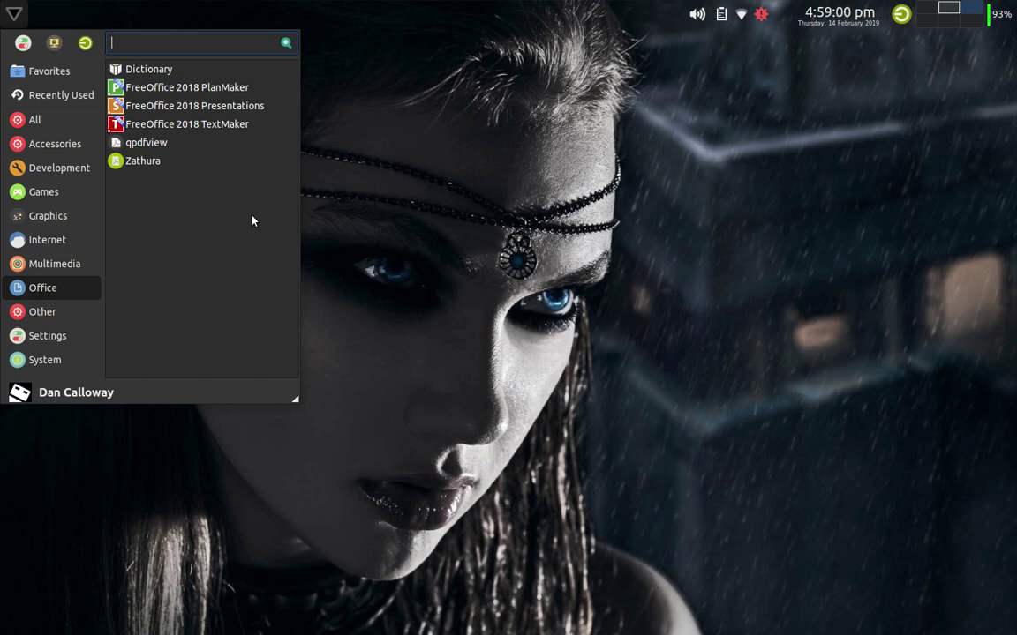
pyautogui.click(443, 277)
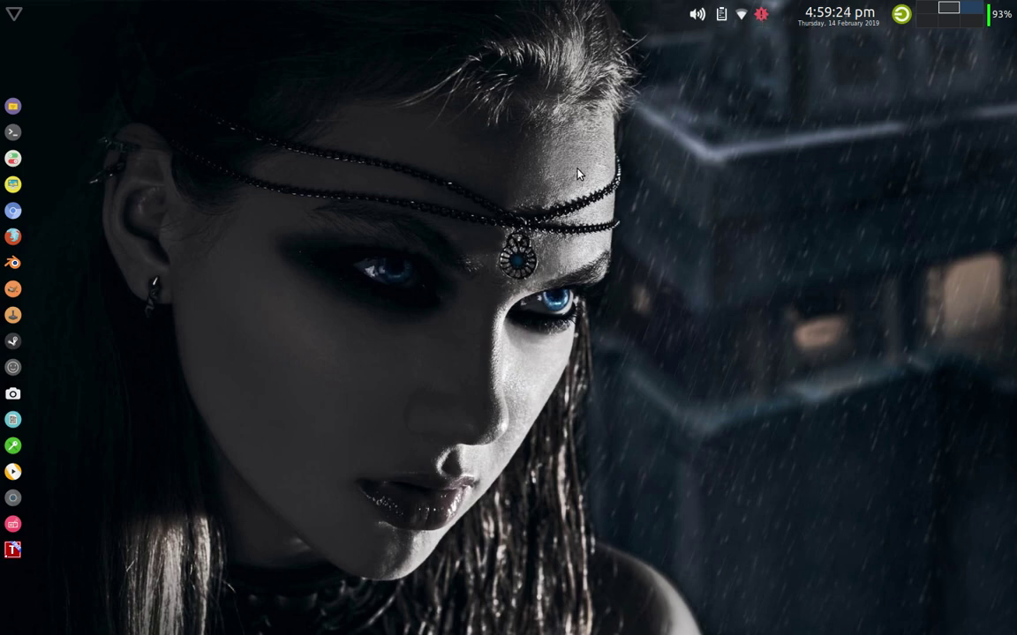
# - Launch Terminal Emulator from the desktop context menu and begin the sudo reflector command
pyautogui.rightClick(506, 209)
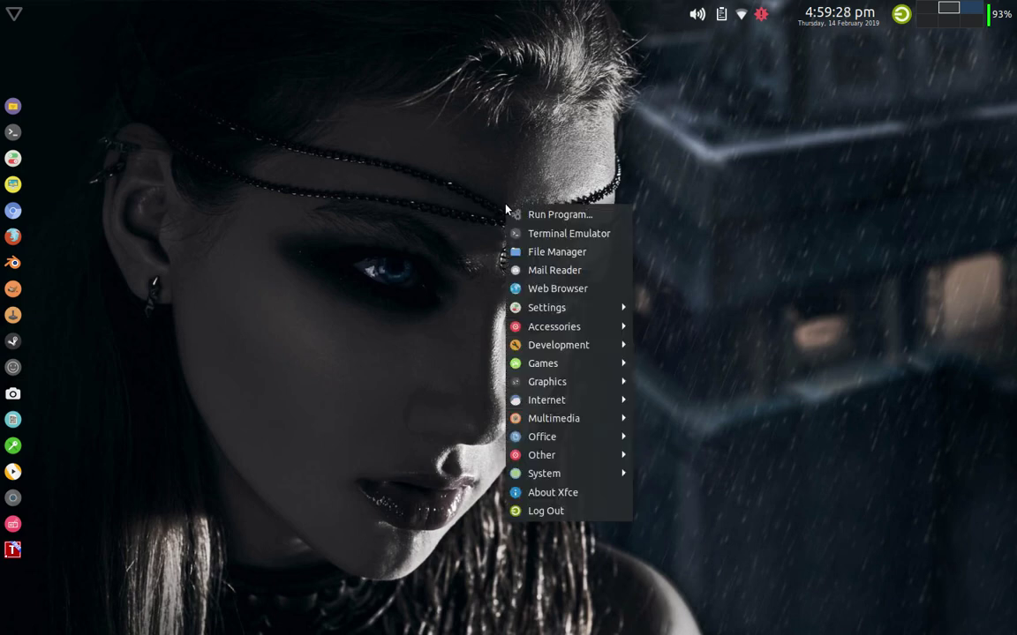
pyautogui.click(553, 233)
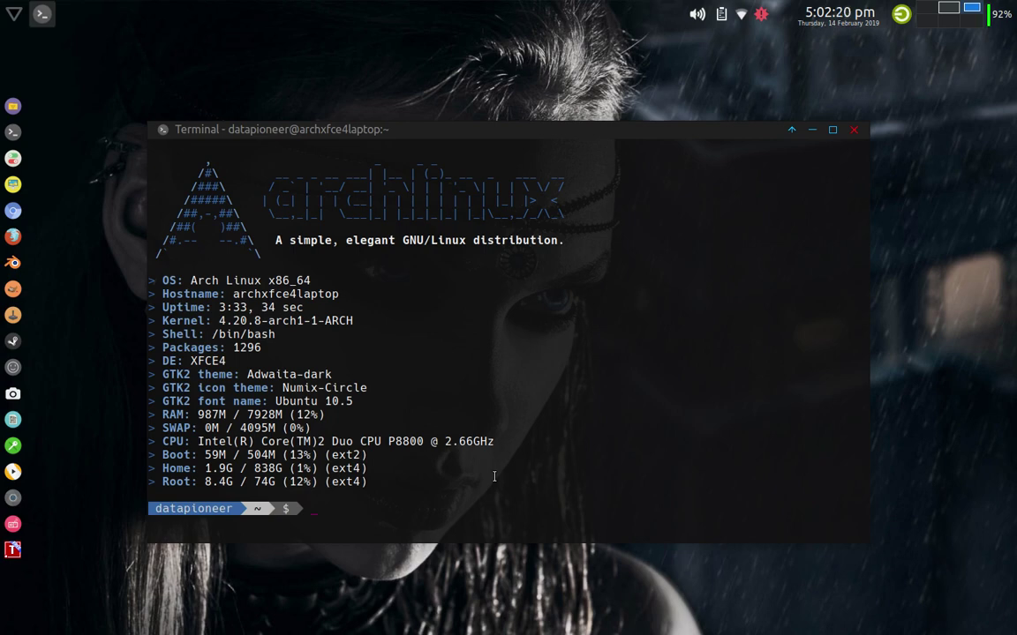
pyautogui.write('sudo reflect')
# - Run the sudo reflector mirror-list update, then enter the sudo pacupd sync command
pyautogui.press('Return')
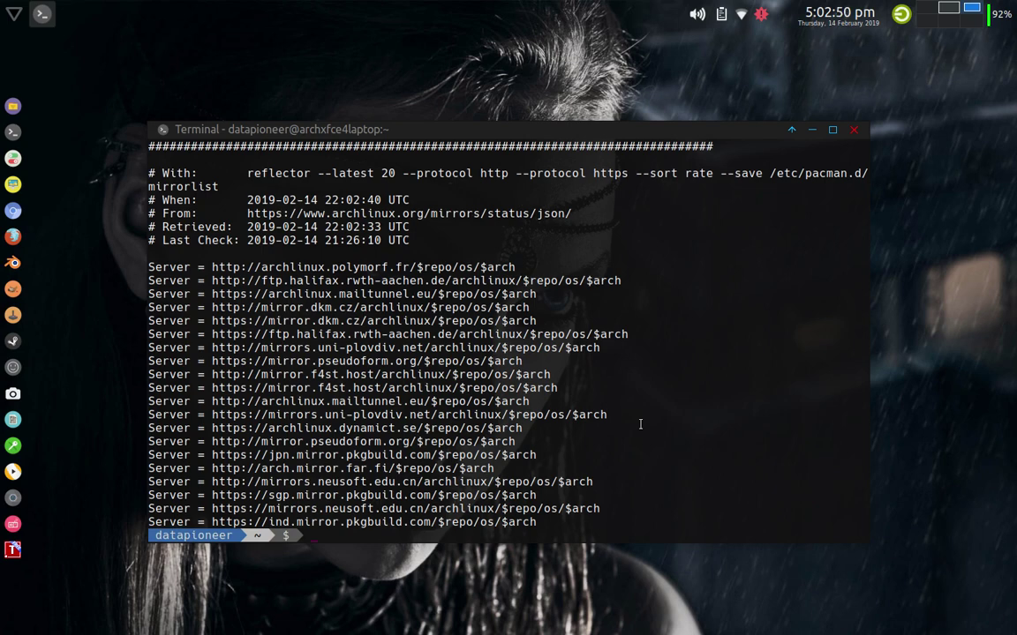
pyautogui.write('sudo pacupd')
# - Sync the package databases, upgrade tracker to 2.1.7-1 with pacupg, then clear the terminal
pyautogui.press('Return')
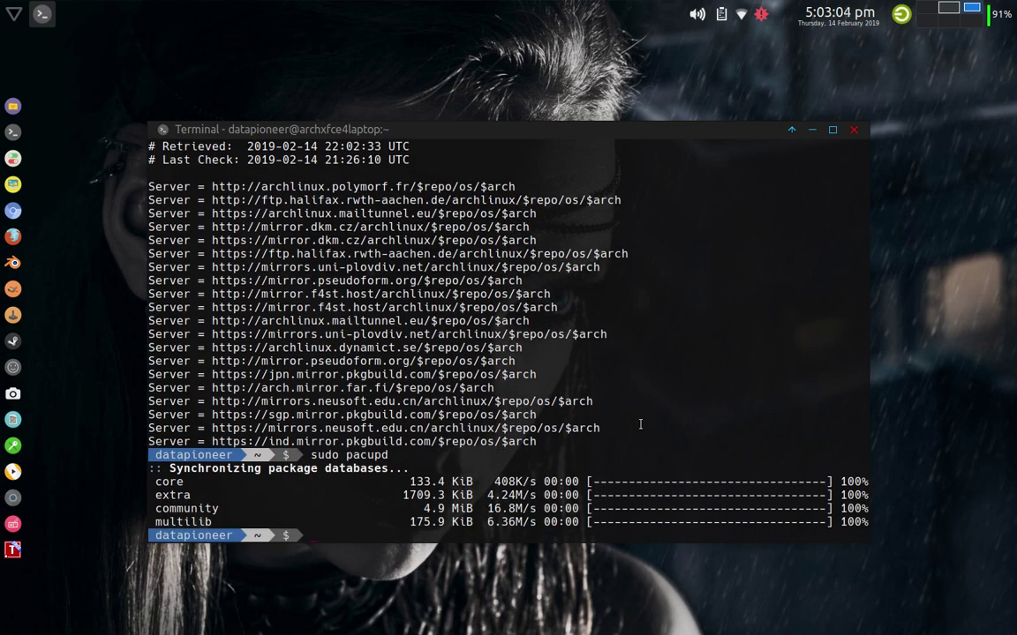
pyautogui.write('pacupg')
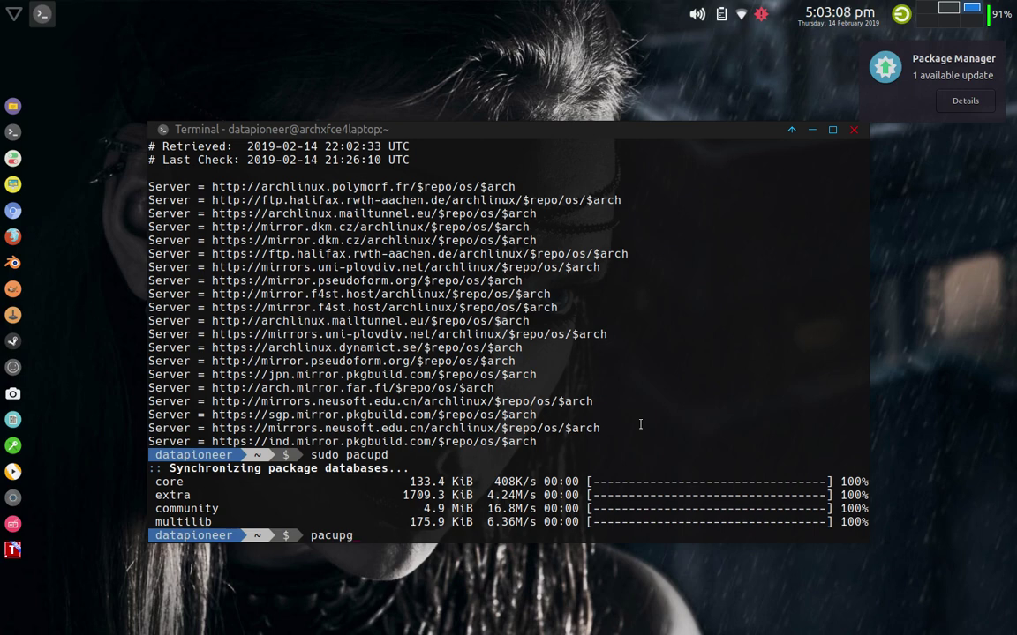
pyautogui.press('Return')
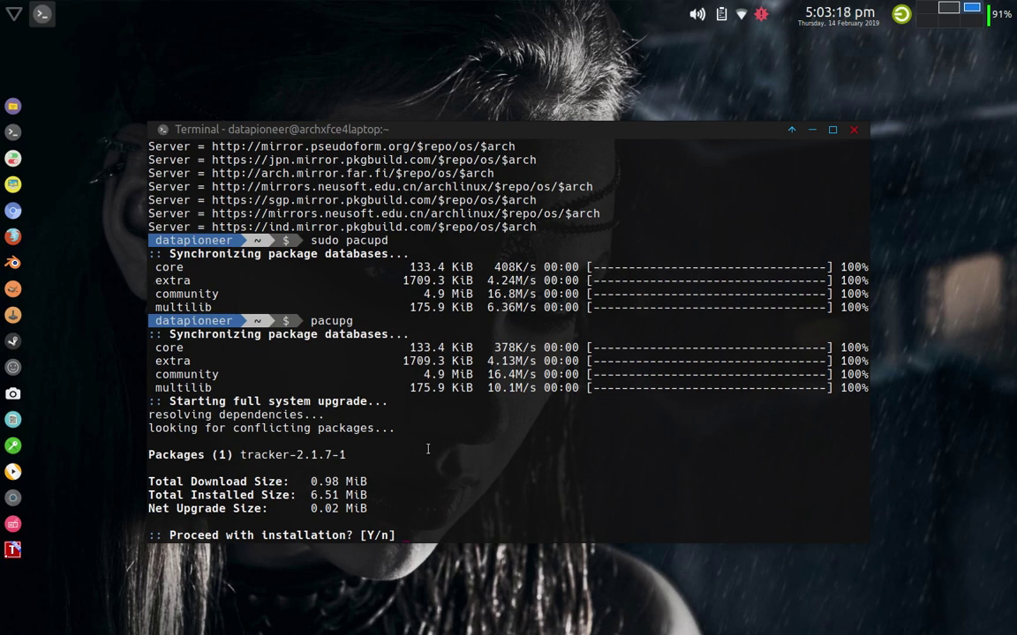
pyautogui.write('y')
pyautogui.press('Return')
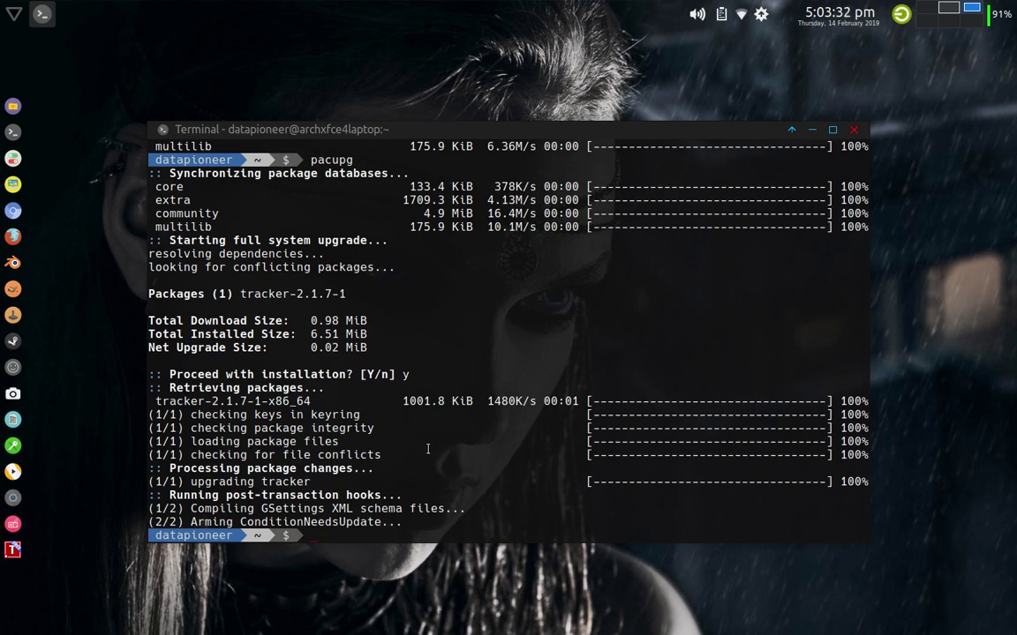
pyautogui.write('clear')
pyautogui.press('Return')
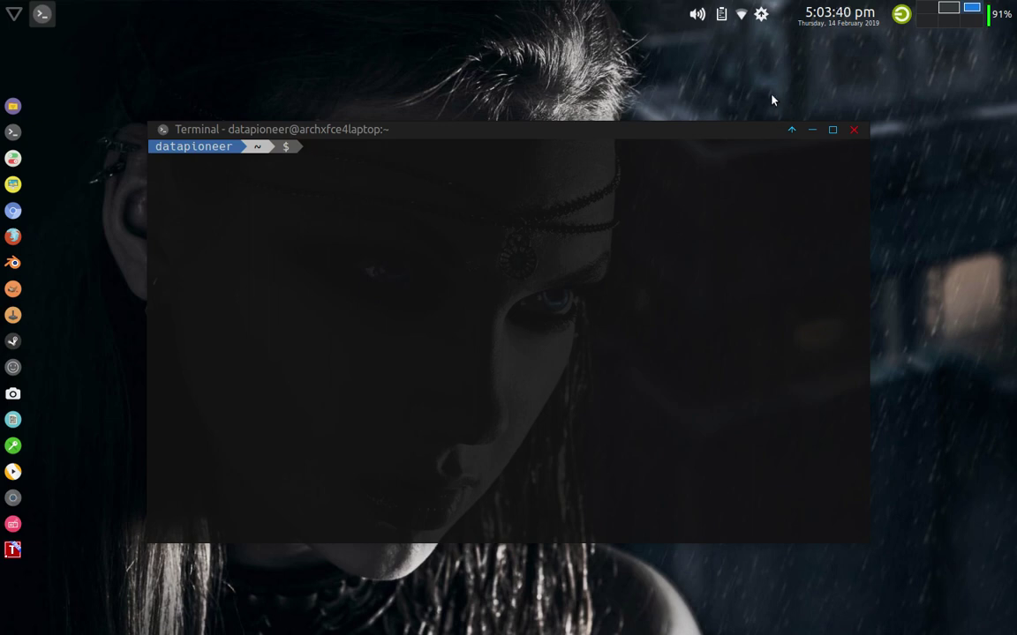
# - Switch to the Firefox workspace, scroll the FreeOffice home page, and go to its Download page
pyautogui.click(948, 8)
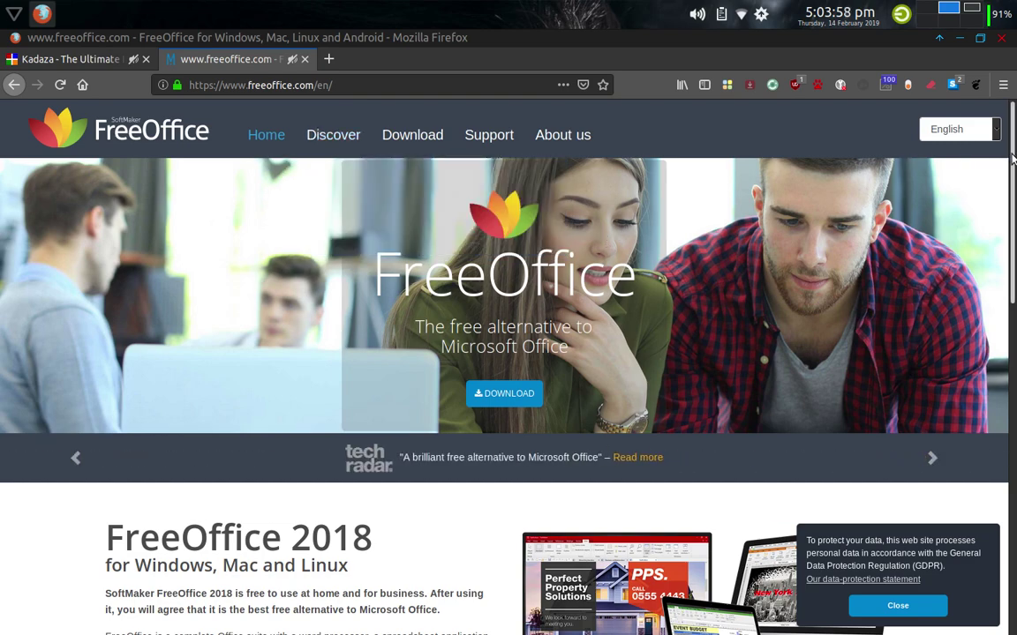
pyautogui.moveTo(1013, 157); pyautogui.dragTo(1012, 269)
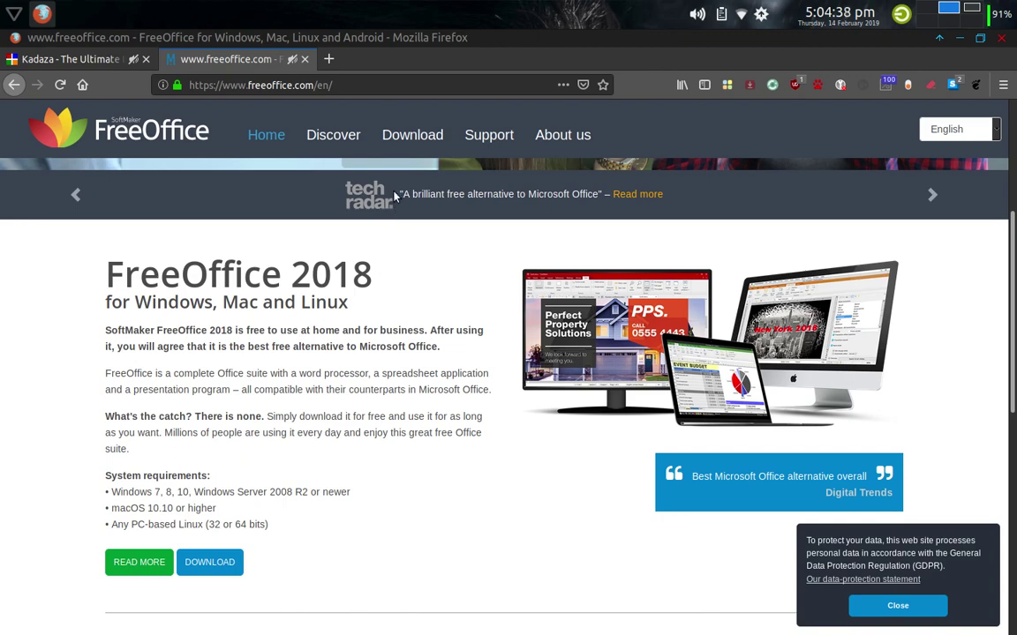
pyautogui.click(408, 138)
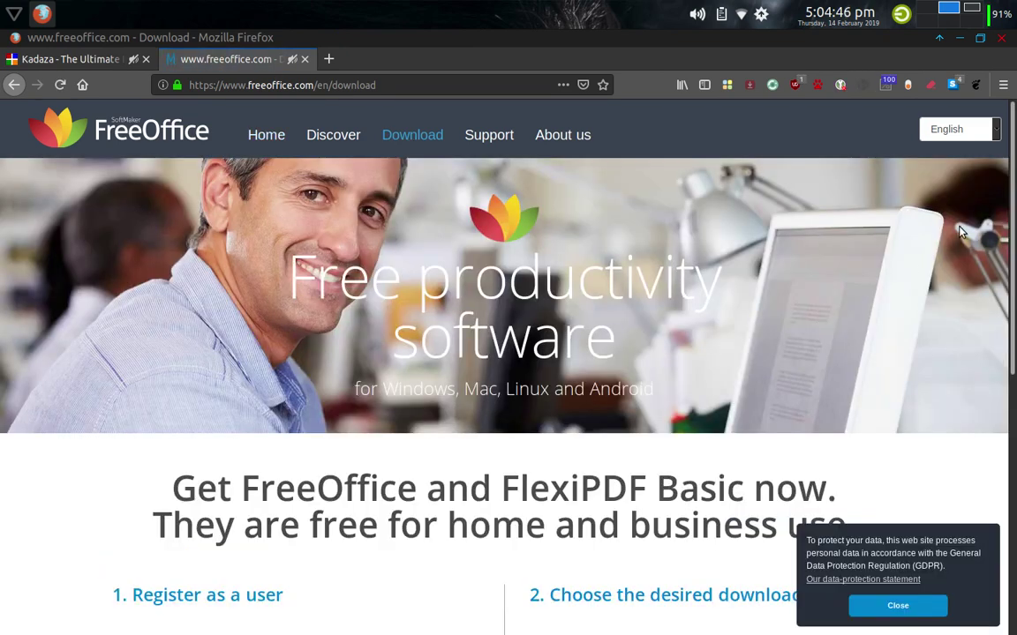
# - Scroll to the registration form and open, then dismiss, the Country dropdown
pyautogui.moveTo(1014, 187); pyautogui.dragTo(1014, 355)
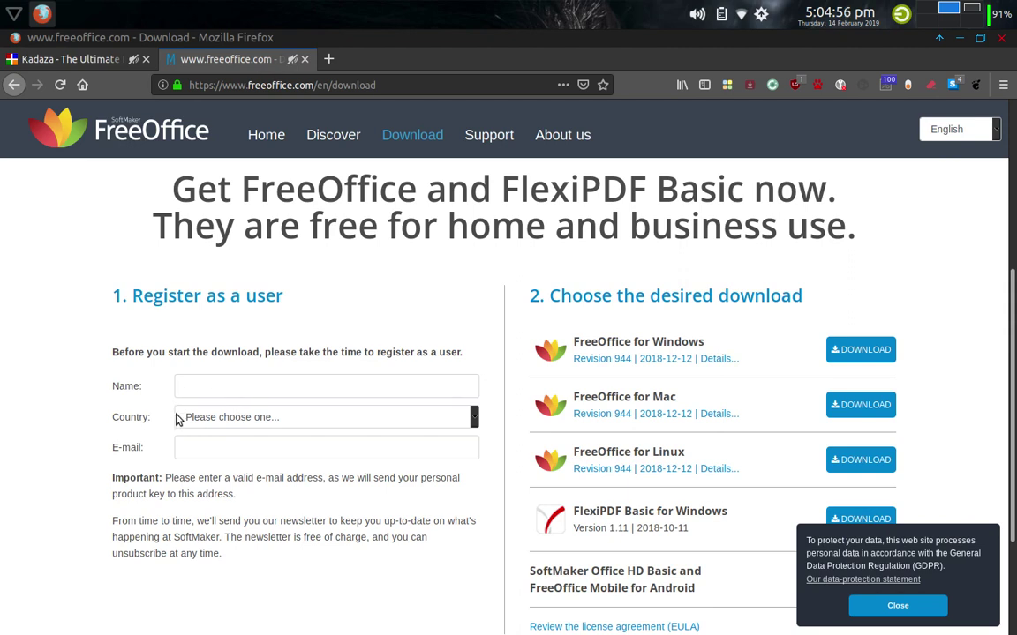
pyautogui.click(473, 421)
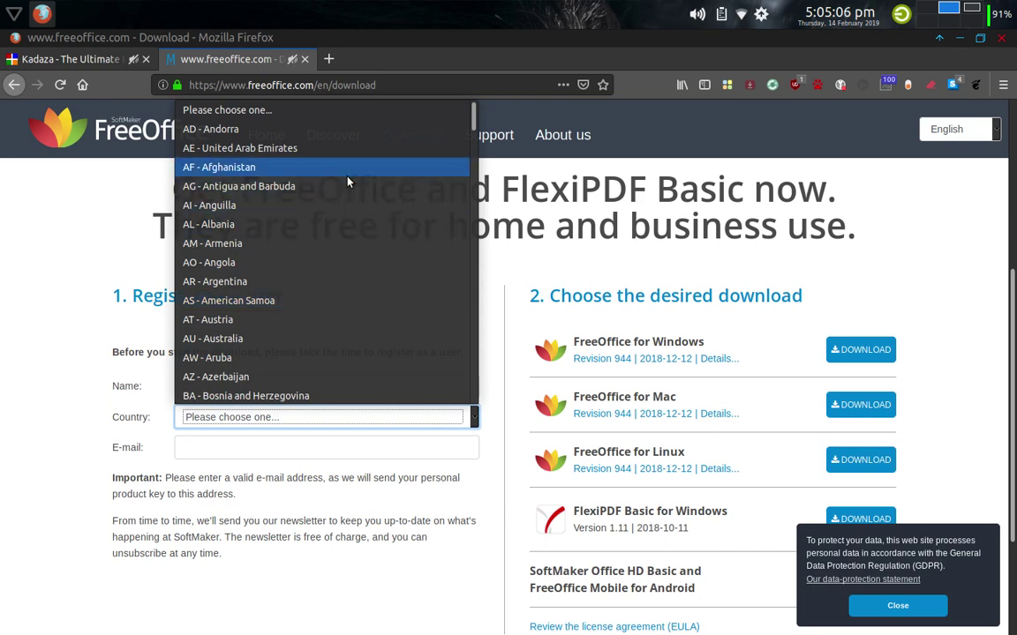
pyautogui.click(74, 321)
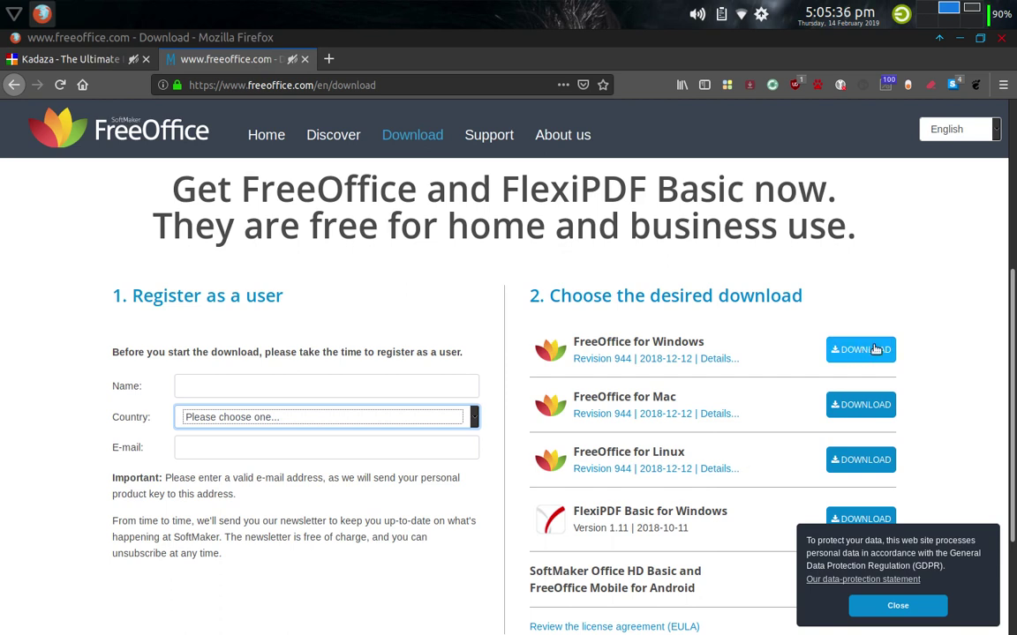
# - In the terminal workspace, change into Downloads and list its files with ls -lh
pyautogui.click(928, 14)
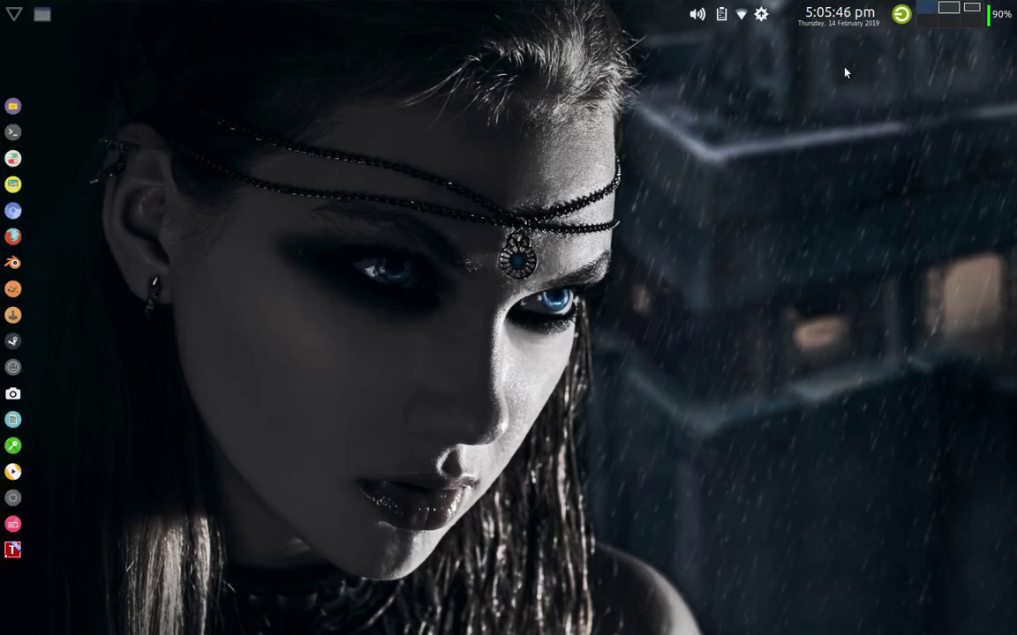
pyautogui.click(971, 8)
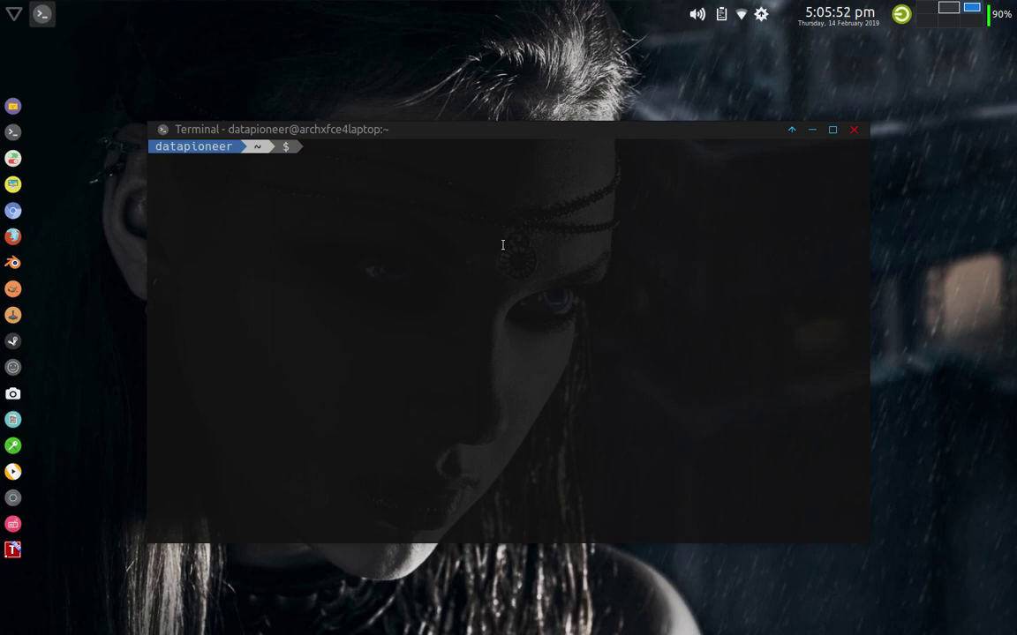
pyautogui.write('cd Downloads')
pyautogui.press('Return')
pyautogui.write('l')
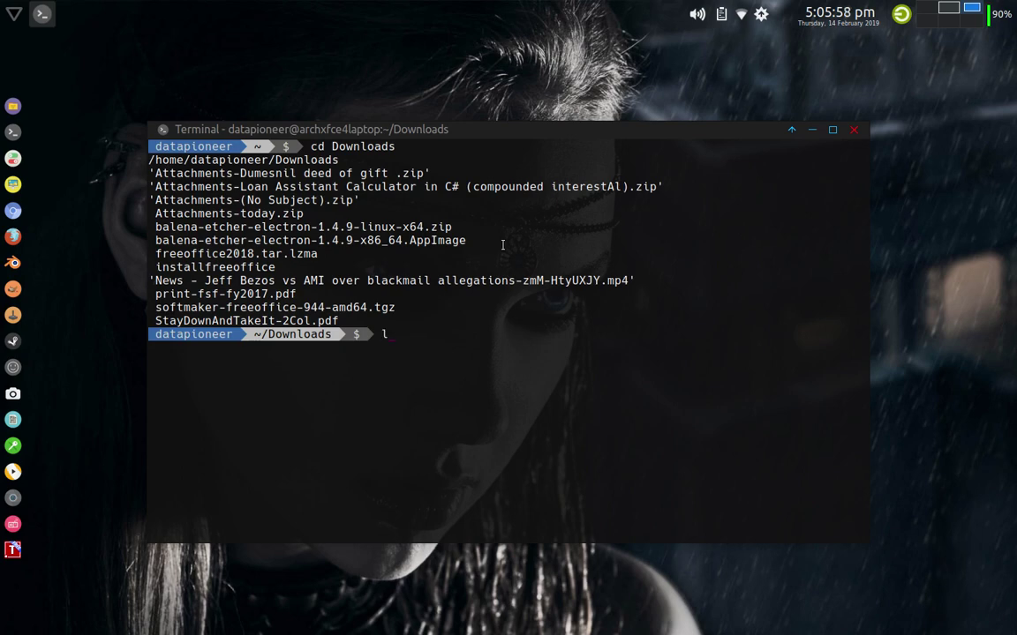
pyautogui.write('s -lh')
pyautogui.press('Return')
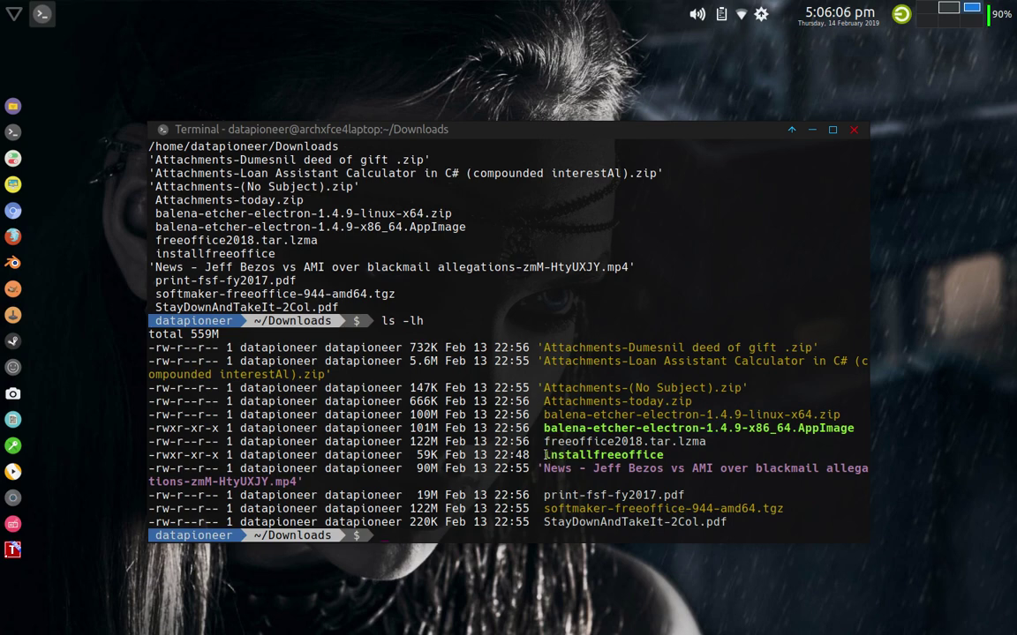
# - Tab-complete the ./installfreeoffice command at the prompt, then erase it without running
pyautogui.moveTo(545, 455); pyautogui.dragTo(663, 453)
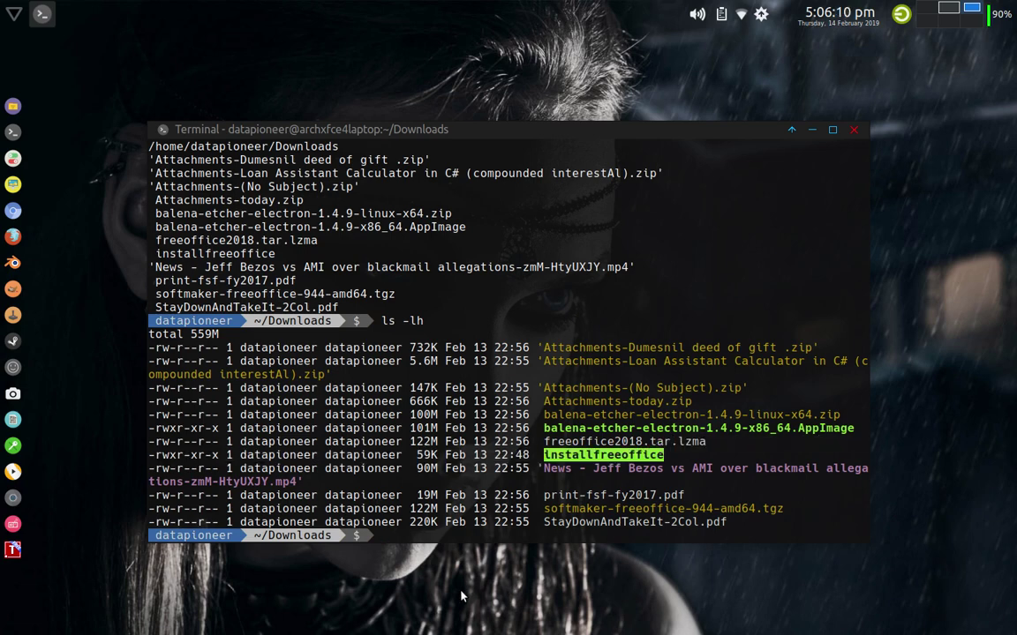
pyautogui.click(447, 536)
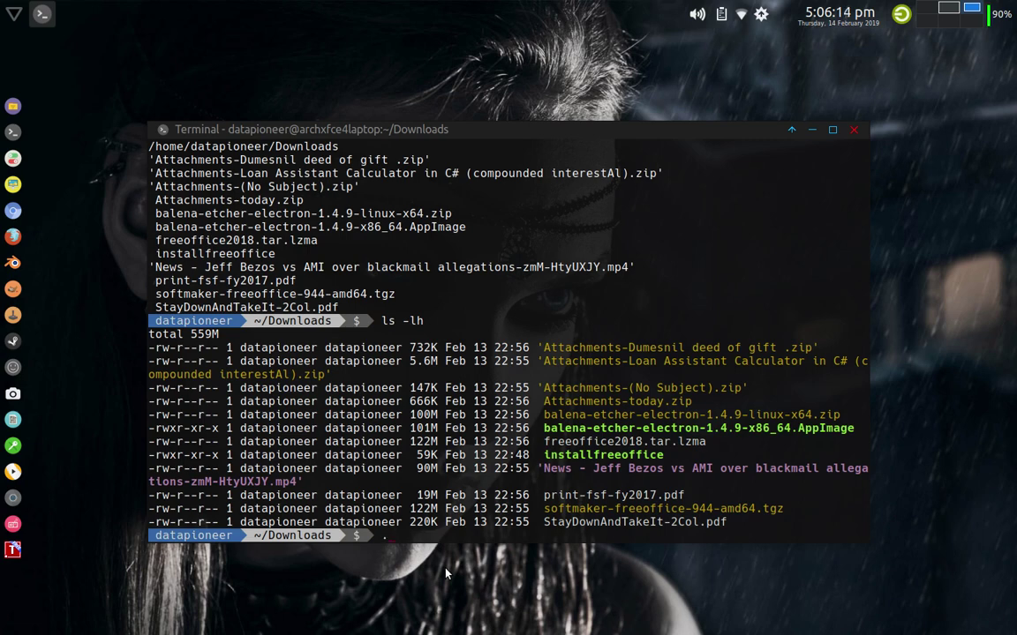
pyautogui.write('./insta')
pyautogui.press('Tab')
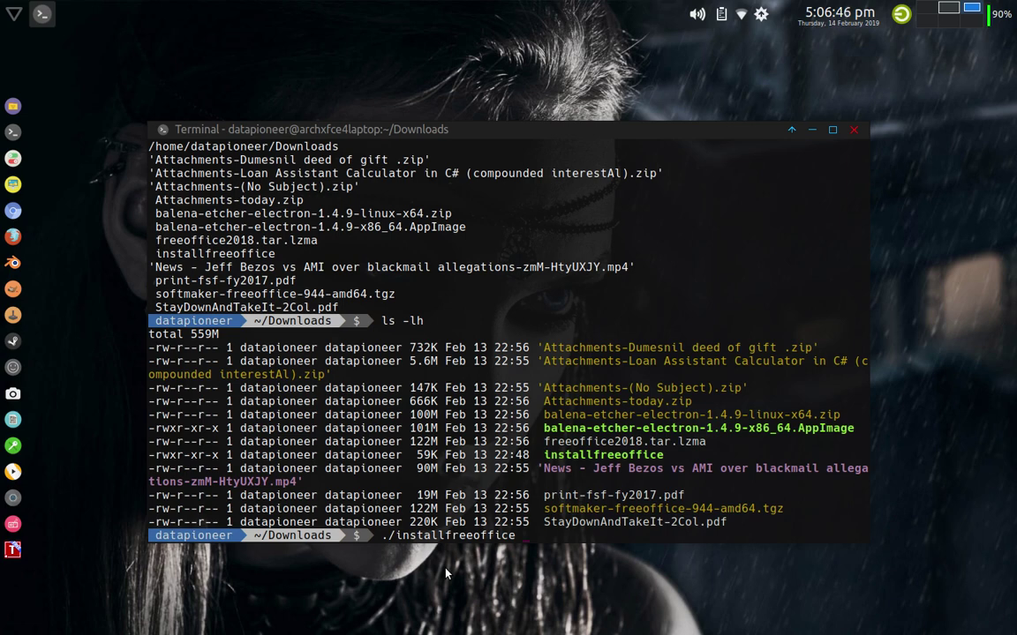
pyautogui.press('BackSpace')
pyautogui.press('BackSpace')
pyautogui.press('BackSpace')
pyautogui.press('BackSpace')
pyautogui.press('BackSpace')
pyautogui.press('BackSpace')
pyautogui.press('BackSpace')
pyautogui.press('BackSpace')
pyautogui.press('BackSpace')
pyautogui.press('BackSpace')
pyautogui.press('BackSpace')
pyautogui.press('BackSpace')
pyautogui.press('BackSpace')
pyautogui.press('BackSpace')
pyautogui.press('BackSpace')
pyautogui.press('BackSpace')
pyautogui.press('BackSpace')
pyautogui.press('BackSpace')
pyautogui.press('BackSpace')
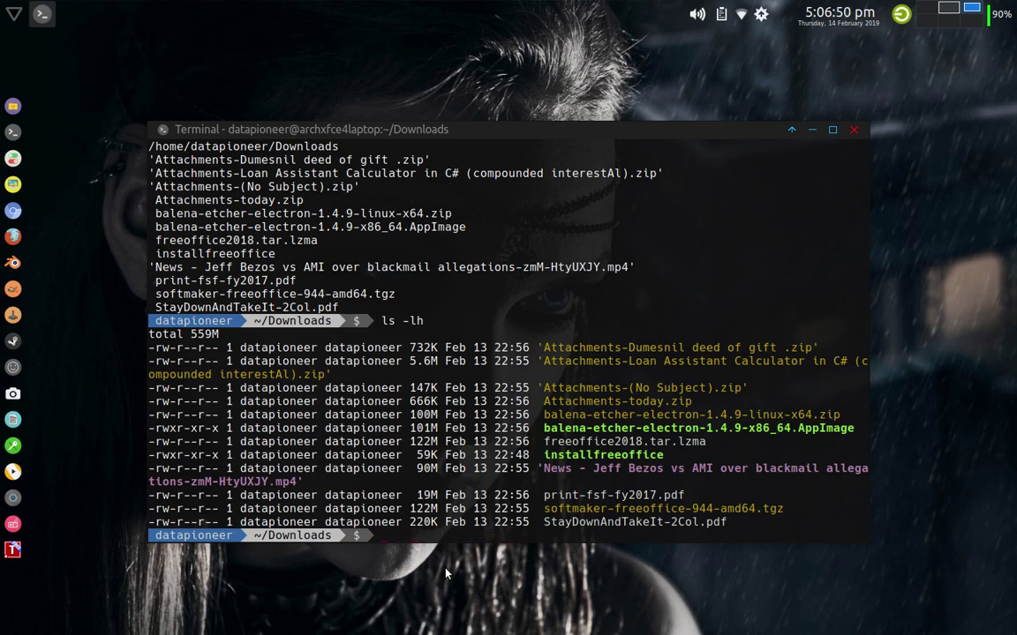
# - Run cls, then exit to close the terminal
pyautogui.write('cls')
pyautogui.press('Return')
pyautogui.write('exit')
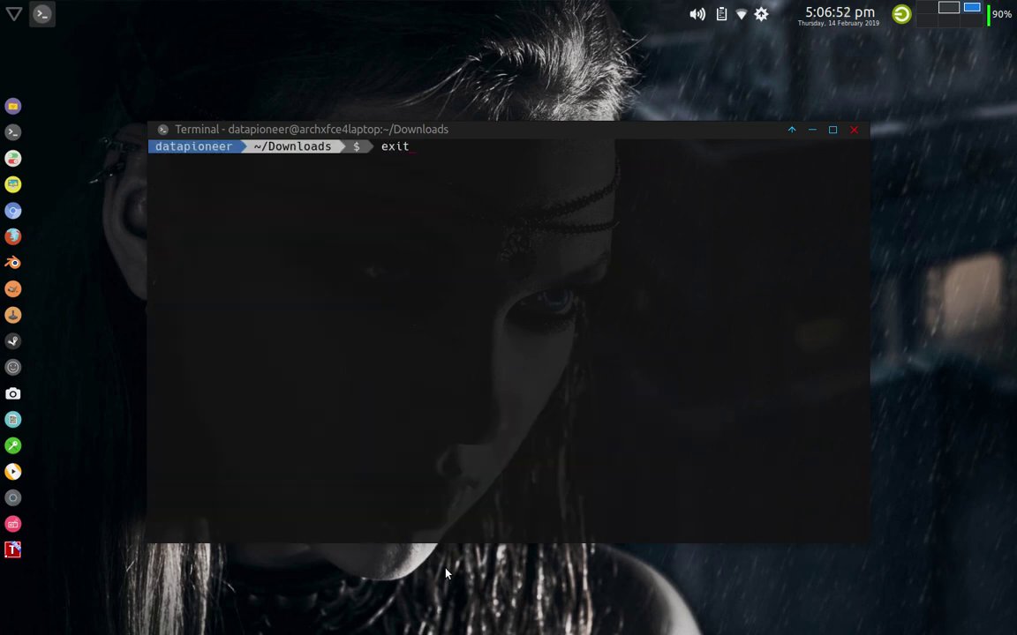
pyautogui.press('Return')
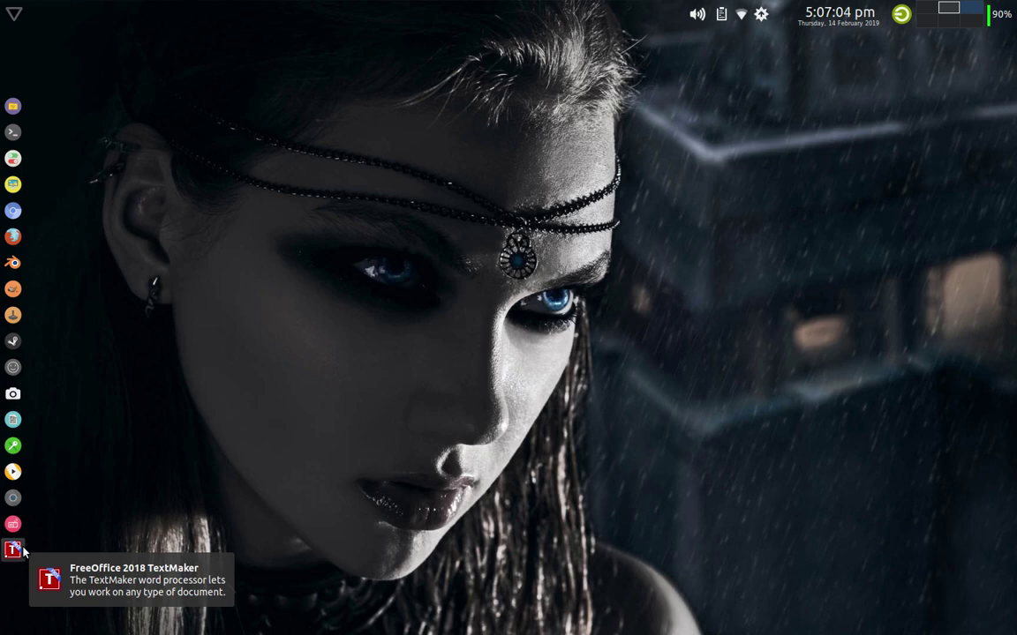
# - Launch FreeOffice 2018 TextMaker from the Whisker Menu's Office category
pyautogui.click(18, 17)
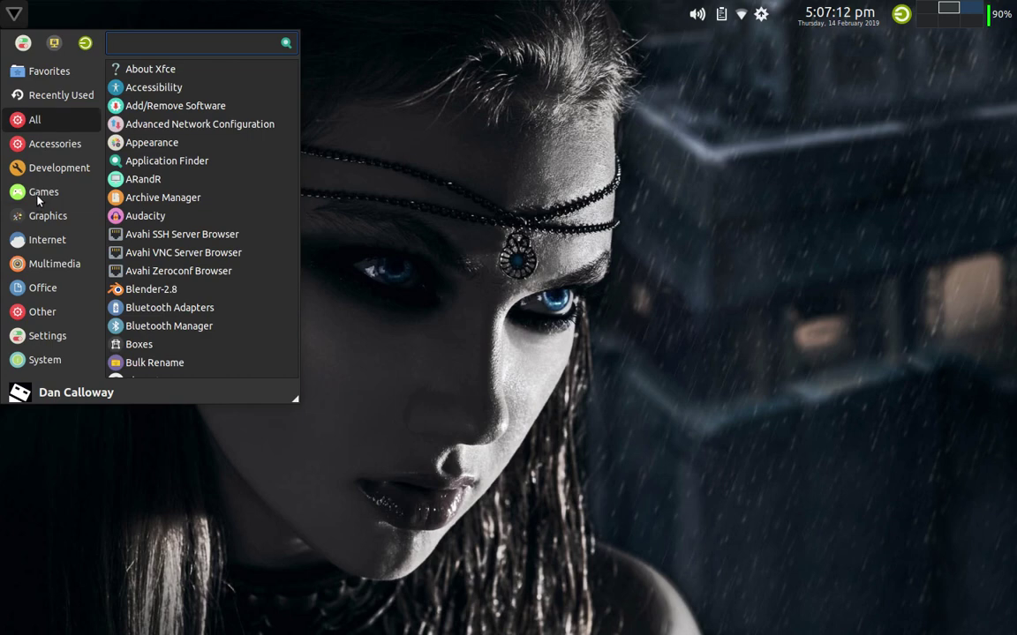
pyautogui.moveTo(38, 292)
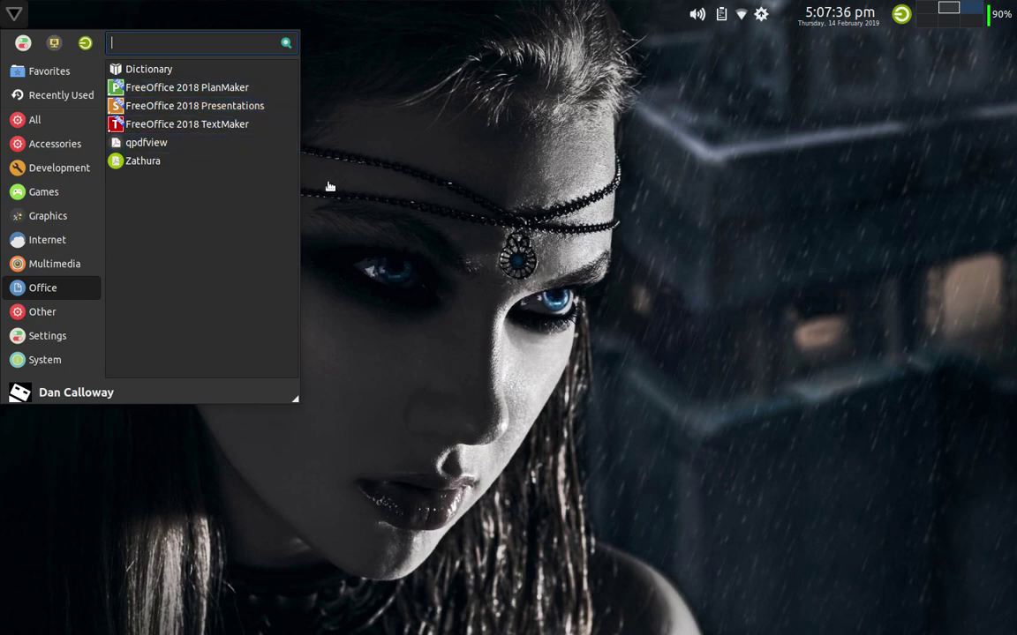
pyautogui.click(358, 193)
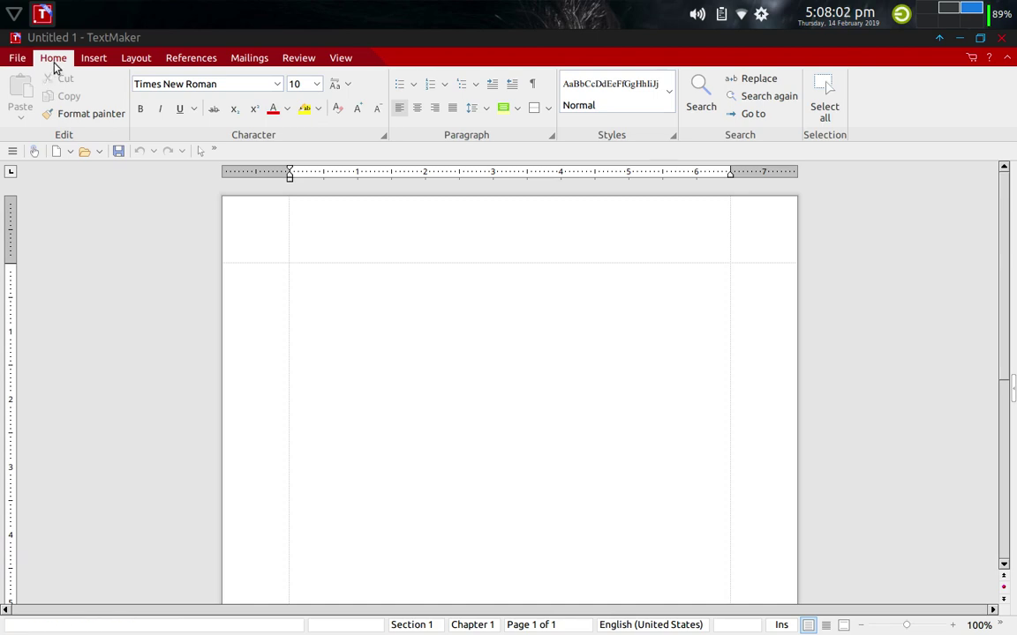
# - Look through TextMaker's File, Insert and Layout ribbon tabs on the empty Untitled 1
pyautogui.click(19, 59)
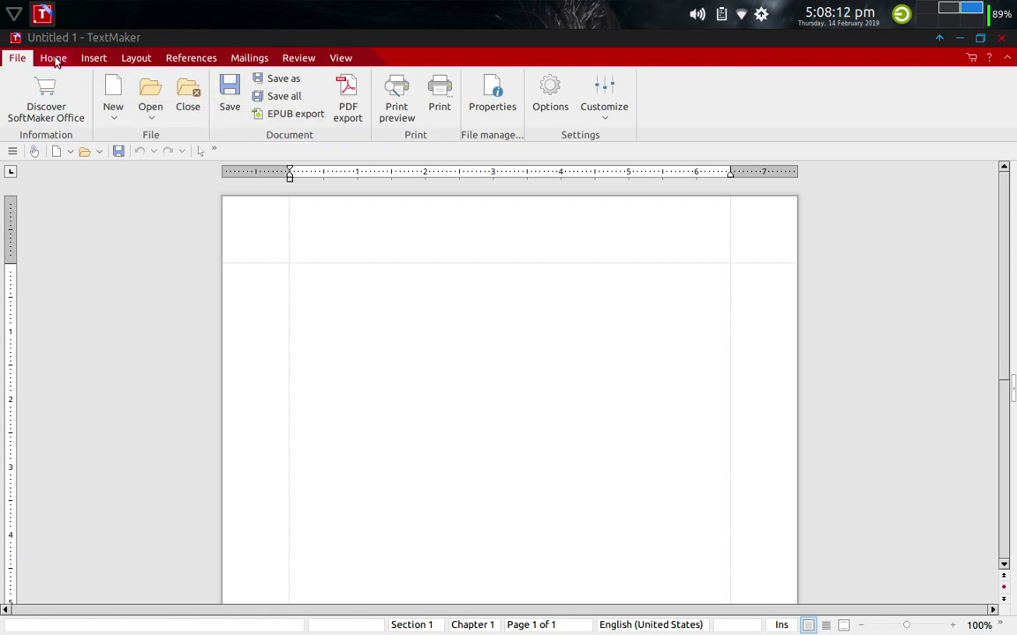
pyautogui.click(92, 59)
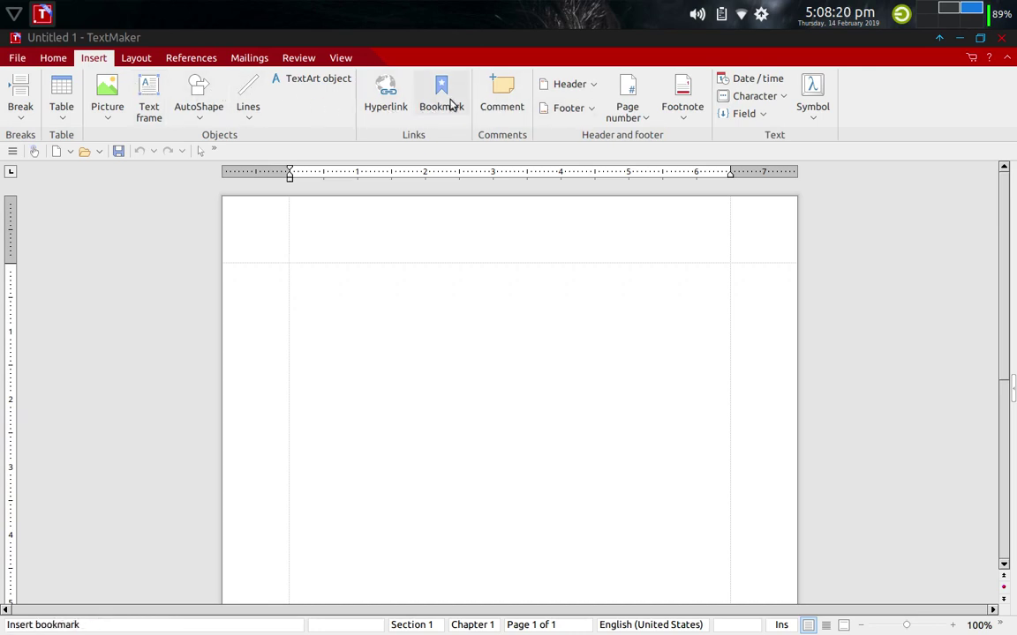
pyautogui.click(136, 60)
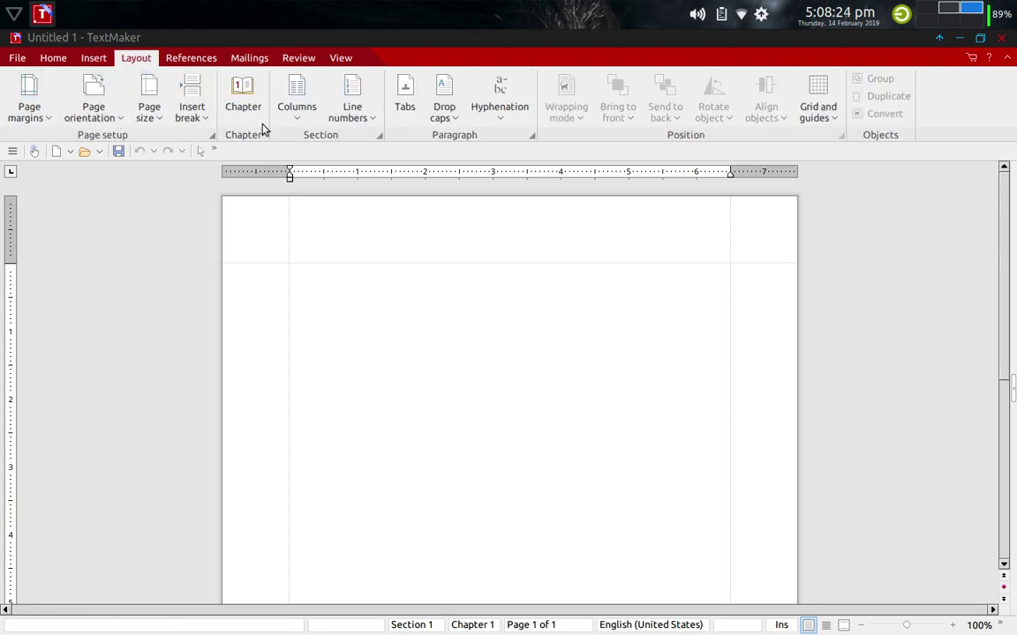
# - Browse the References, Mailings, Review, View and Home ribbon tabs, ending on File
pyautogui.click(186, 62)
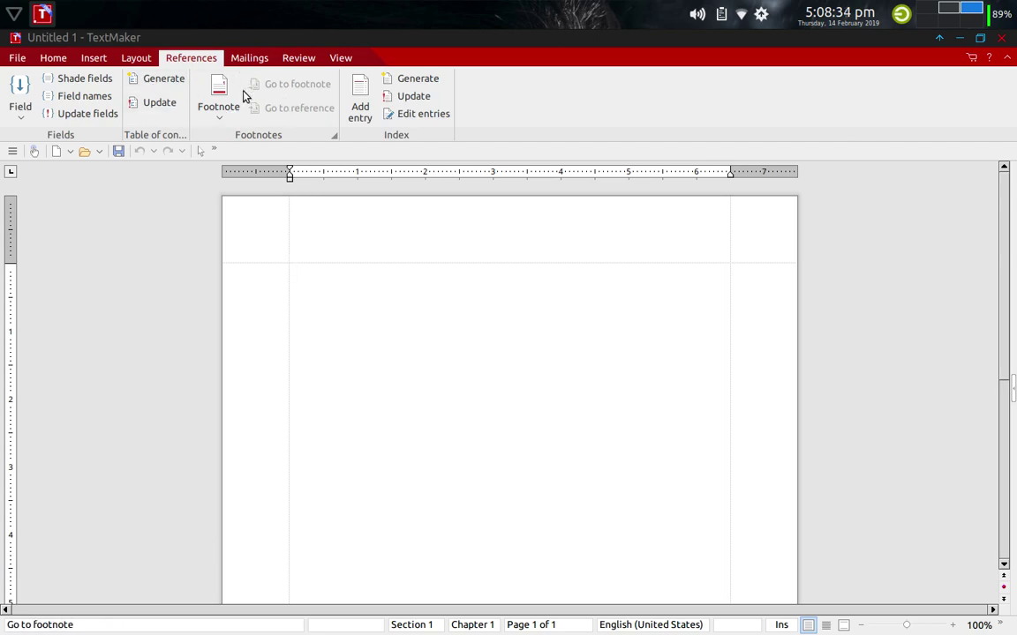
pyautogui.click(250, 57)
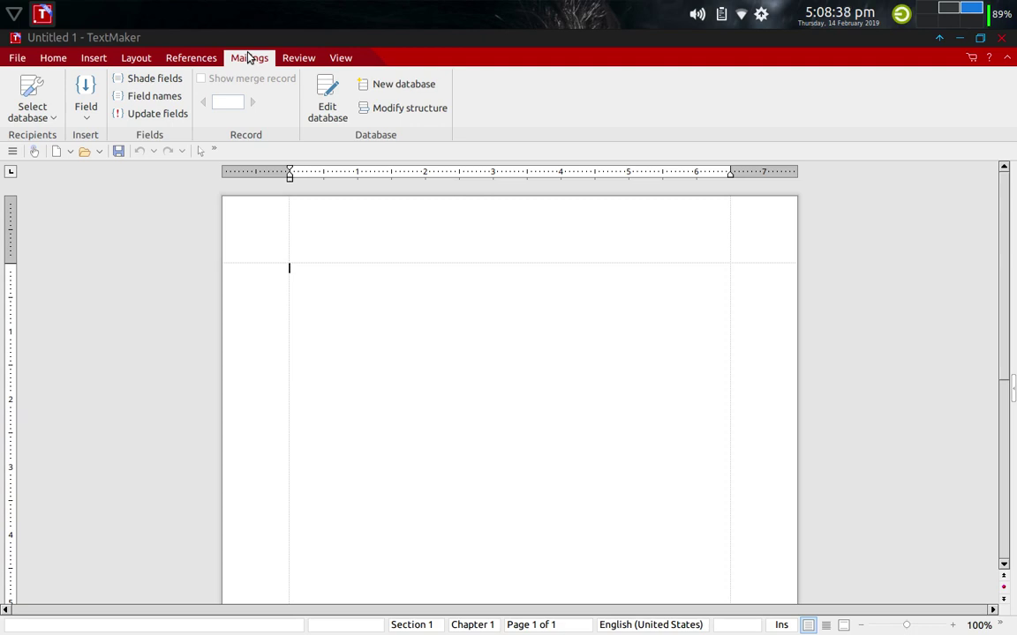
pyautogui.click(287, 60)
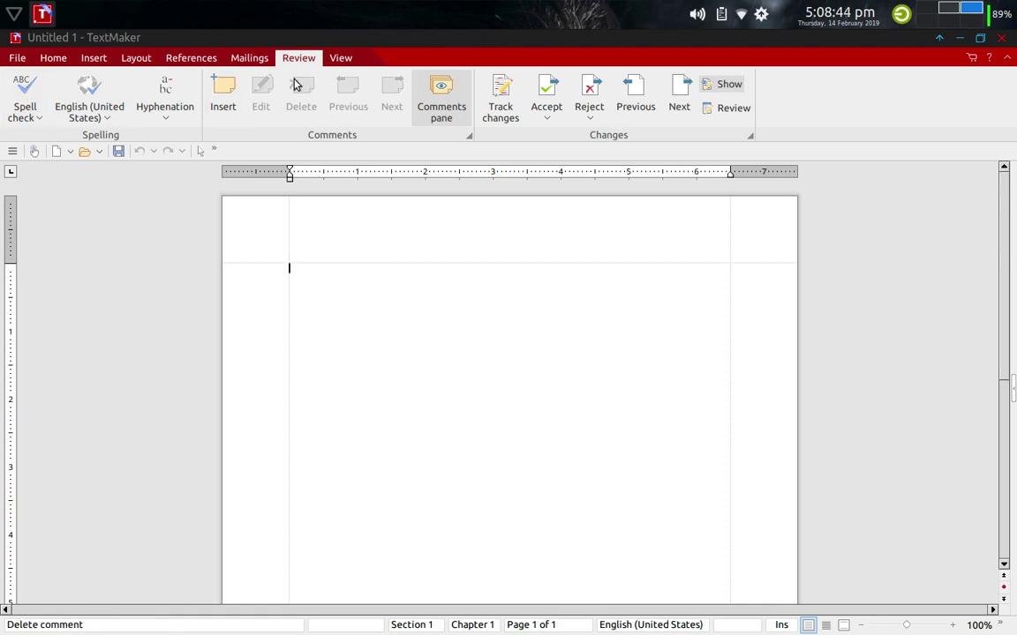
pyautogui.click(343, 59)
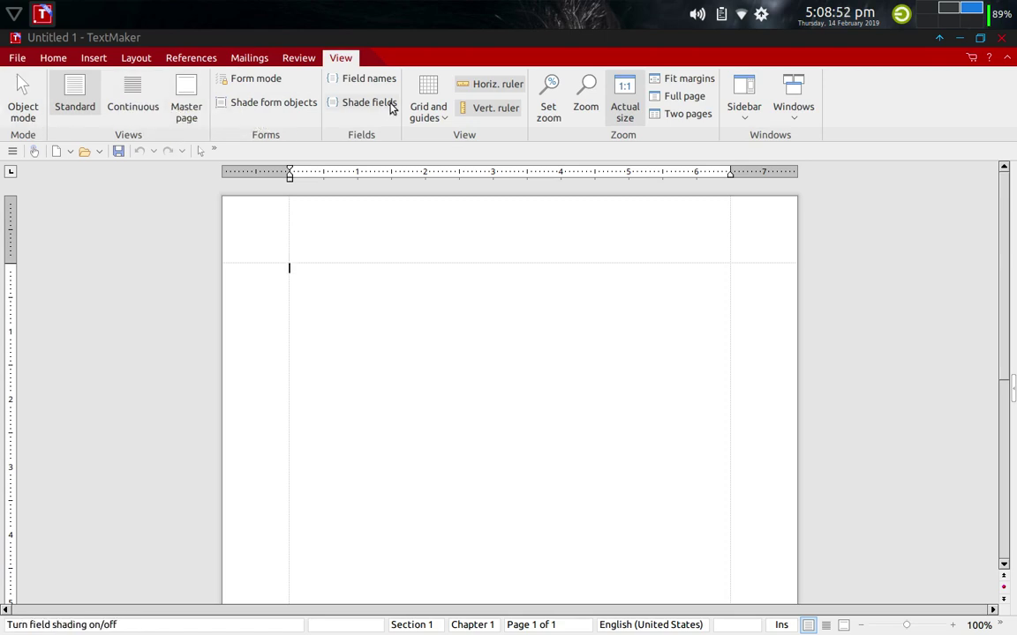
pyautogui.click(51, 59)
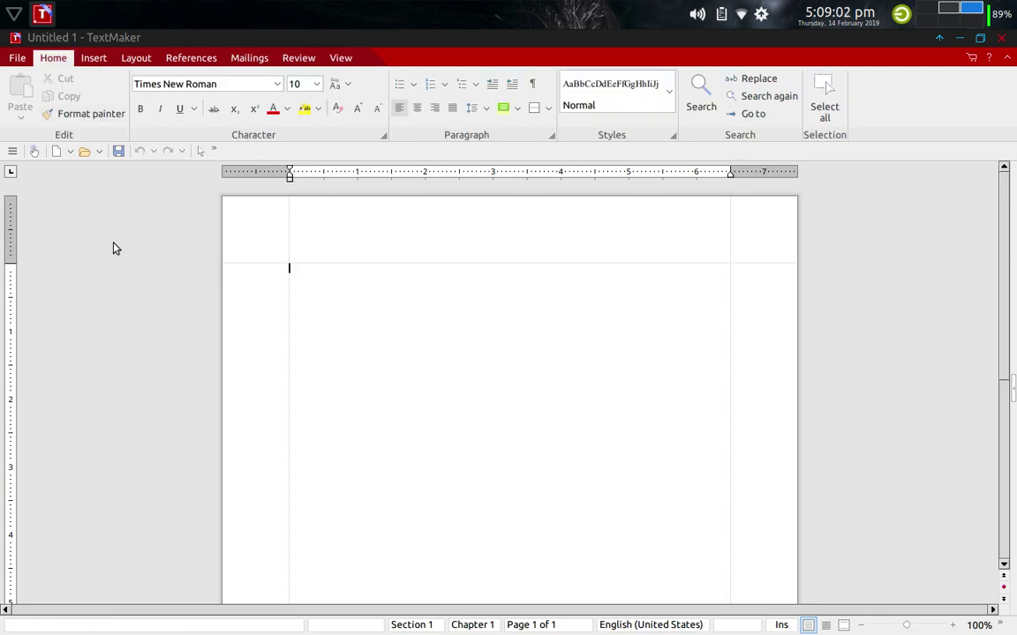
pyautogui.click(17, 59)
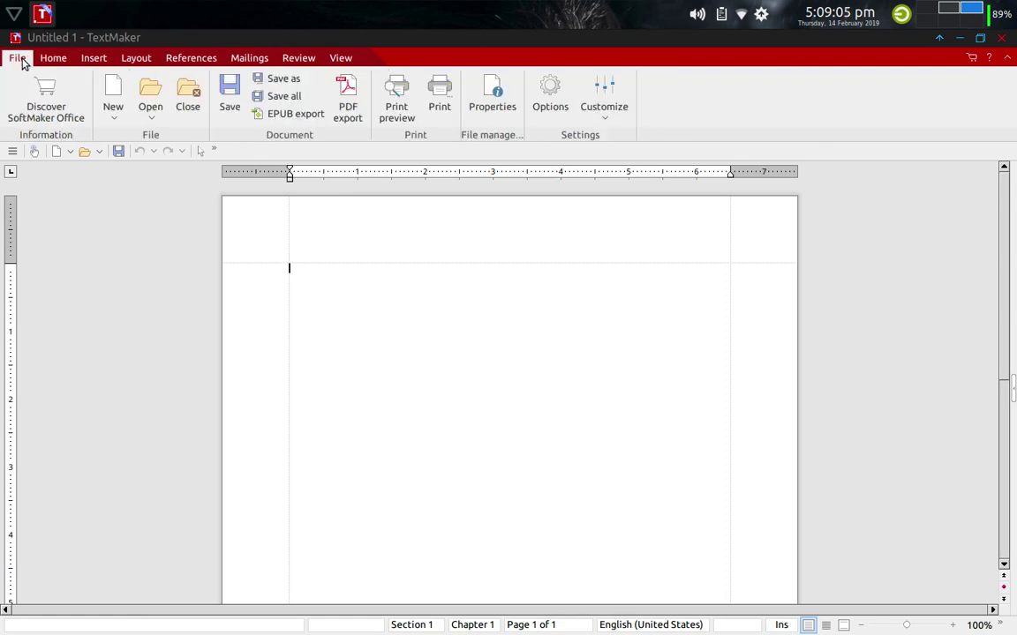
# - Load loremIpsumTestPage.docx from the Documents folder through the Open dialog
pyautogui.click(149, 87)
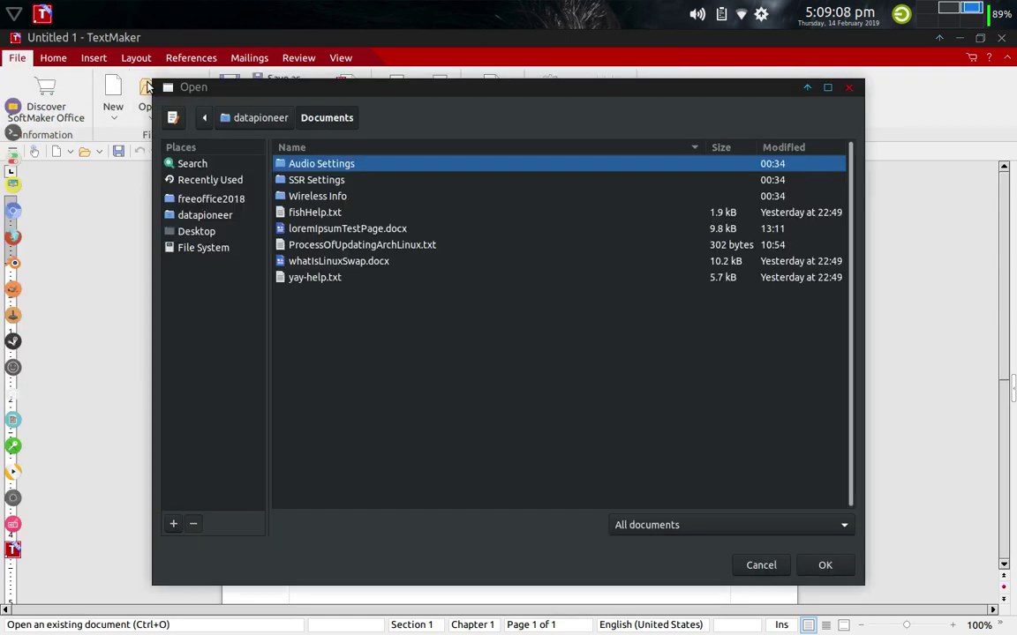
pyautogui.click(324, 231)
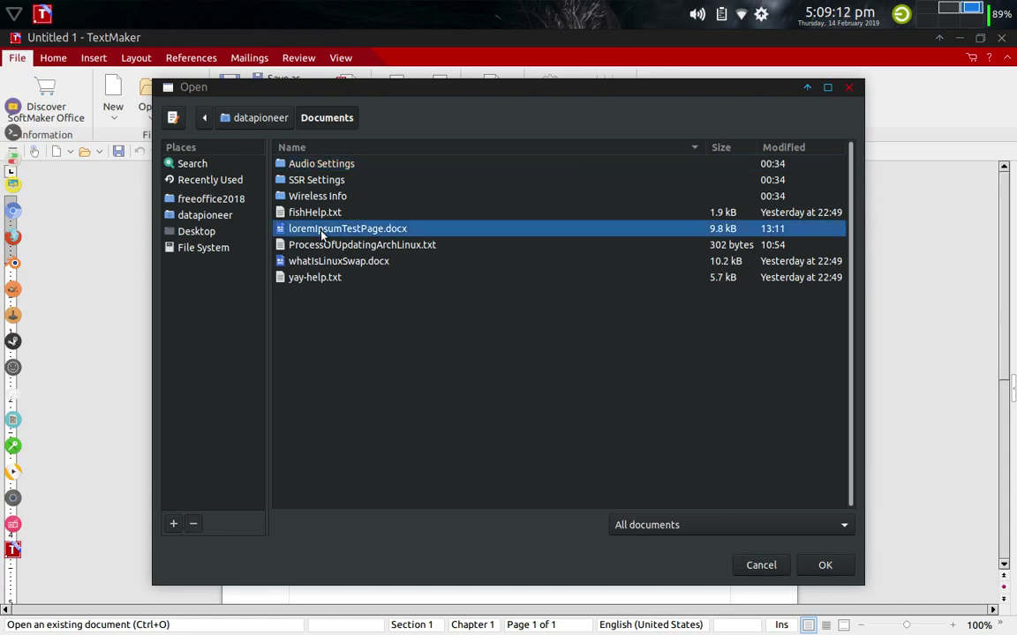
pyautogui.click(820, 564)
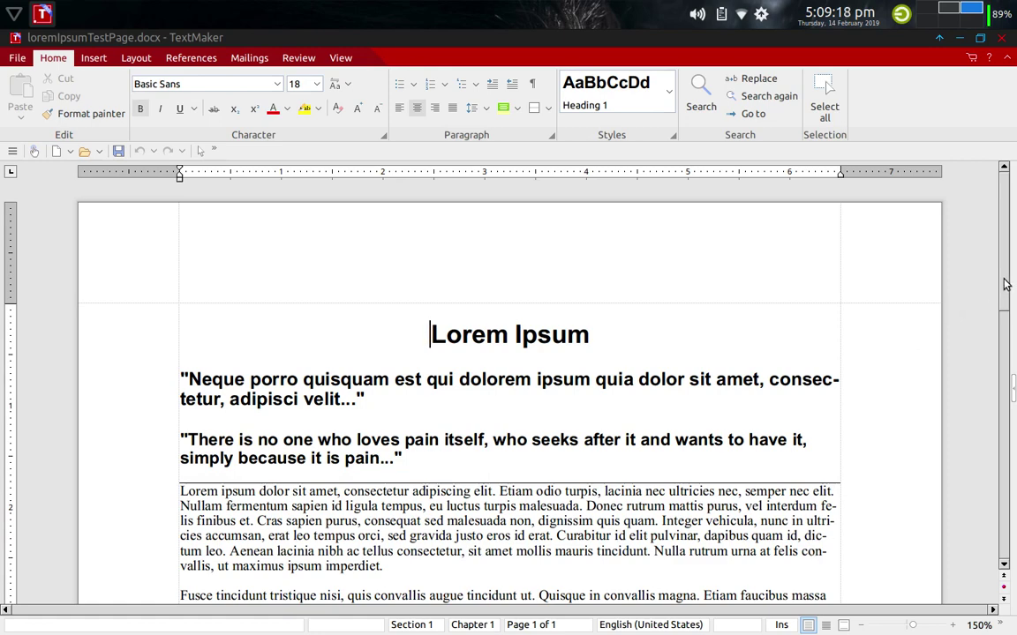
# - Scroll the page and try zoom levels 100% and 125%, settling at 125%
pyautogui.moveTo(1006, 284); pyautogui.dragTo(1006, 313)
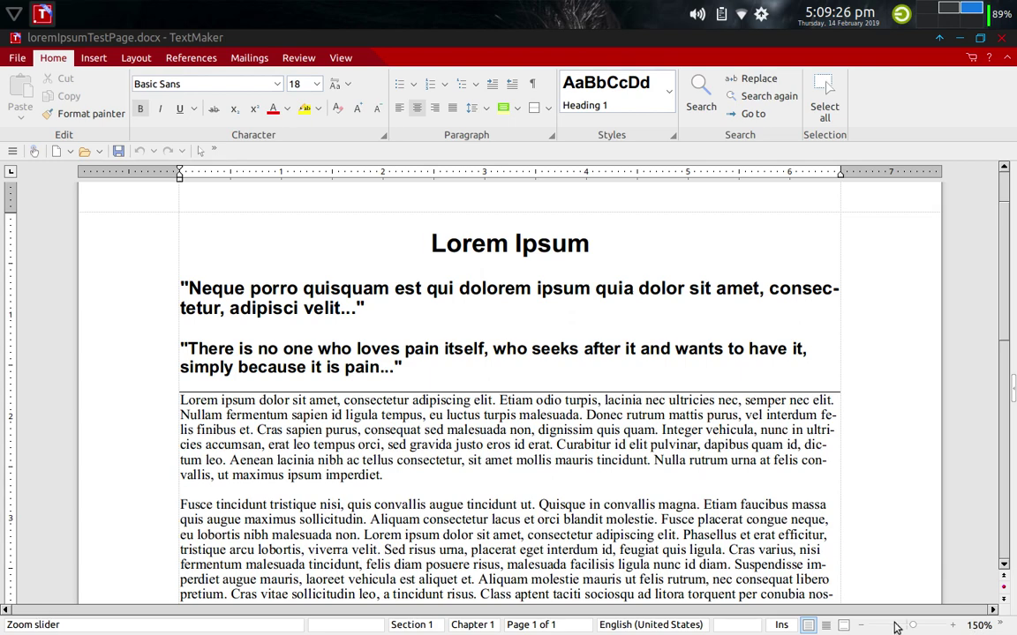
pyautogui.click(863, 627)
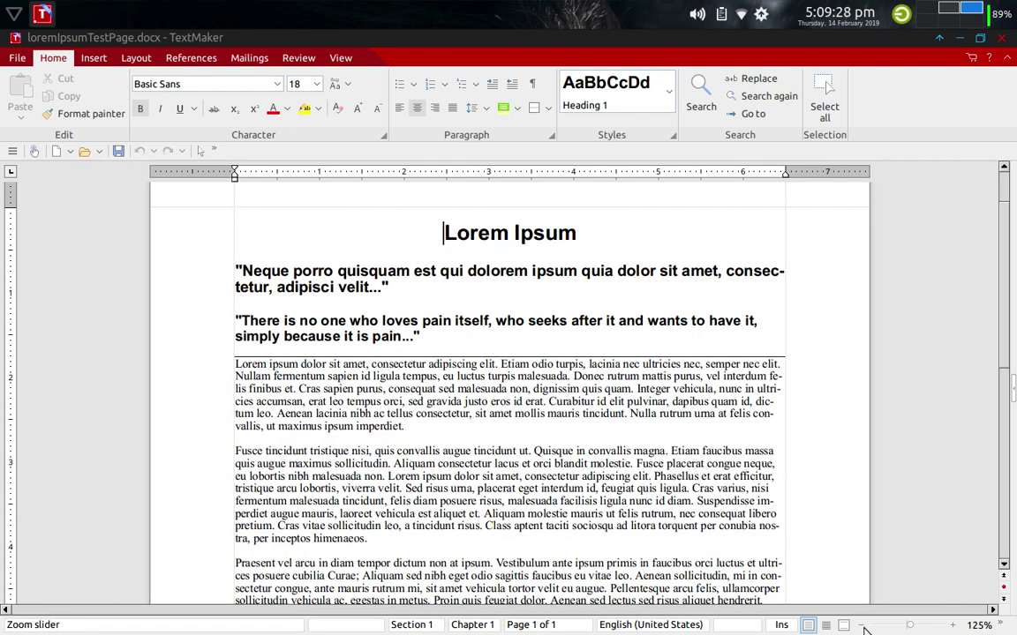
pyautogui.click(863, 626)
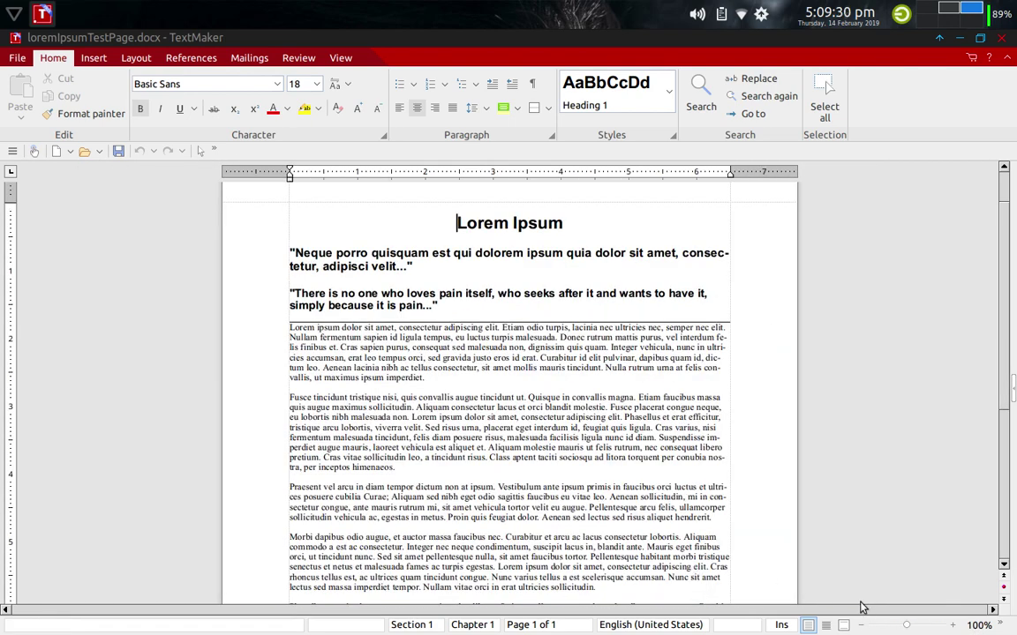
pyautogui.click(953, 626)
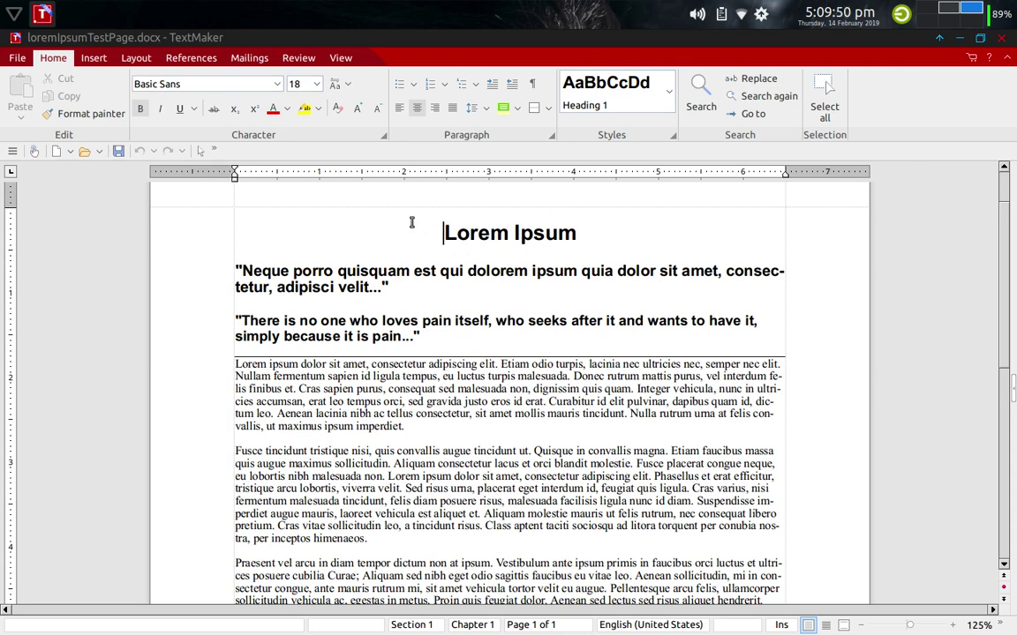
# - Zoom the page to 150% and select the phrase 'gravida justo eros'
pyautogui.hotkey('ctrl', 'a')
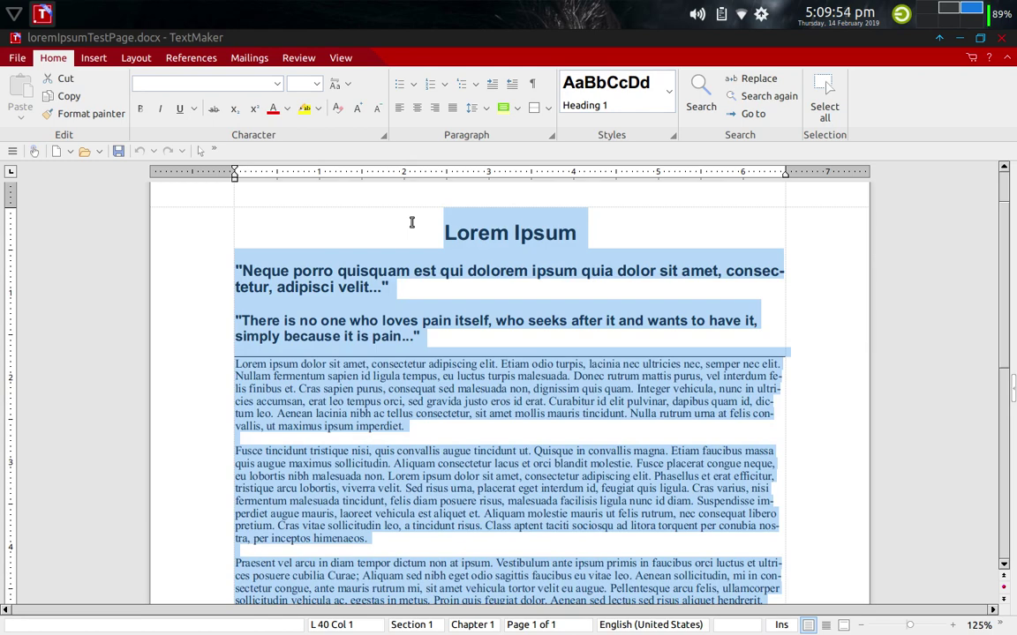
pyautogui.click(411, 223)
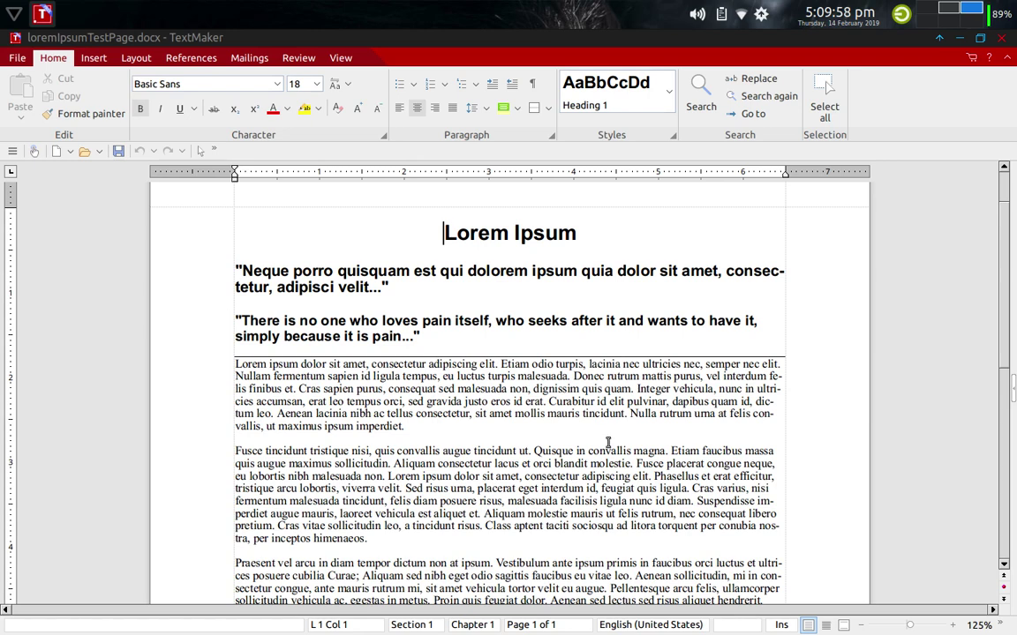
pyautogui.click(951, 625)
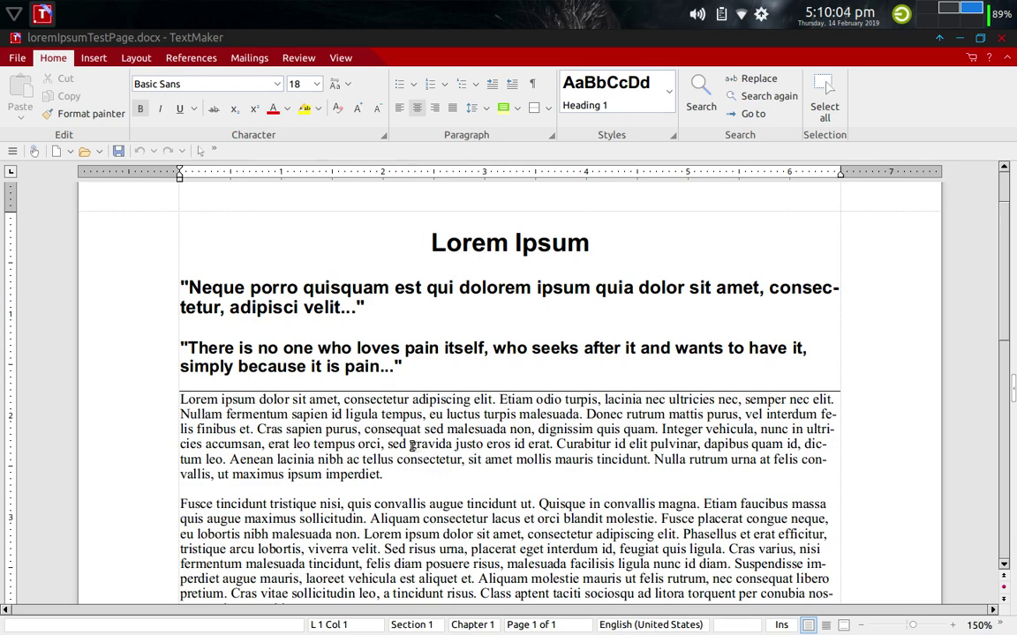
pyautogui.moveTo(409, 446); pyautogui.dragTo(511, 447)
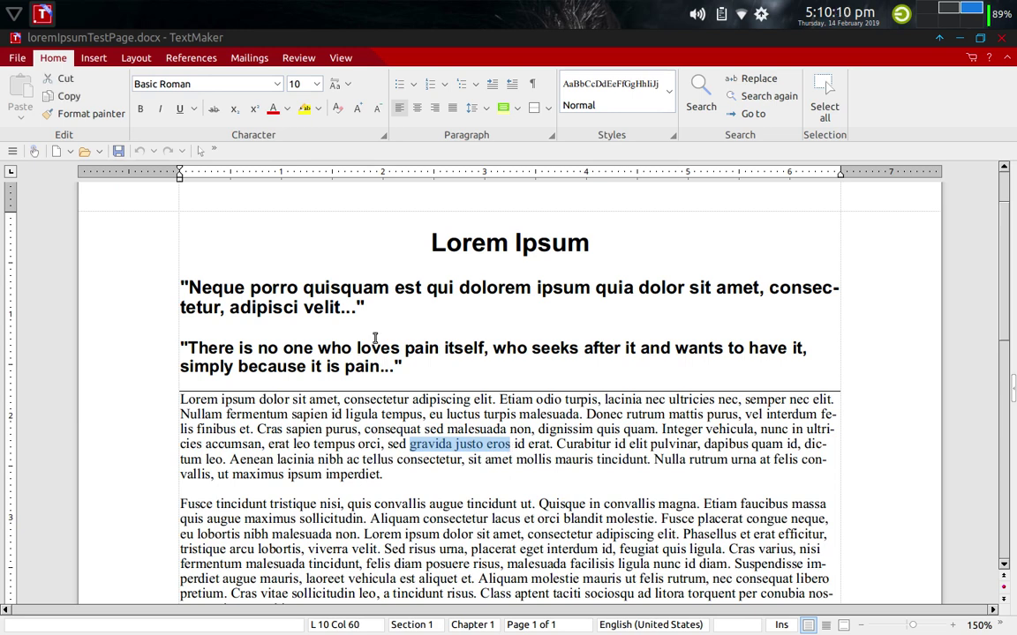
pyautogui.click(94, 59)
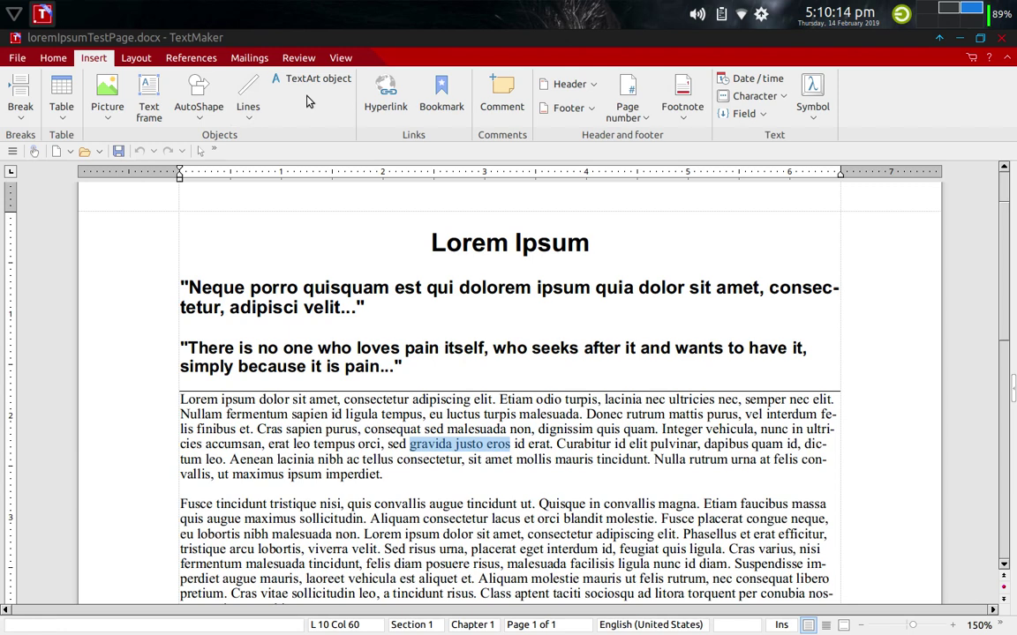
pyautogui.click(382, 95)
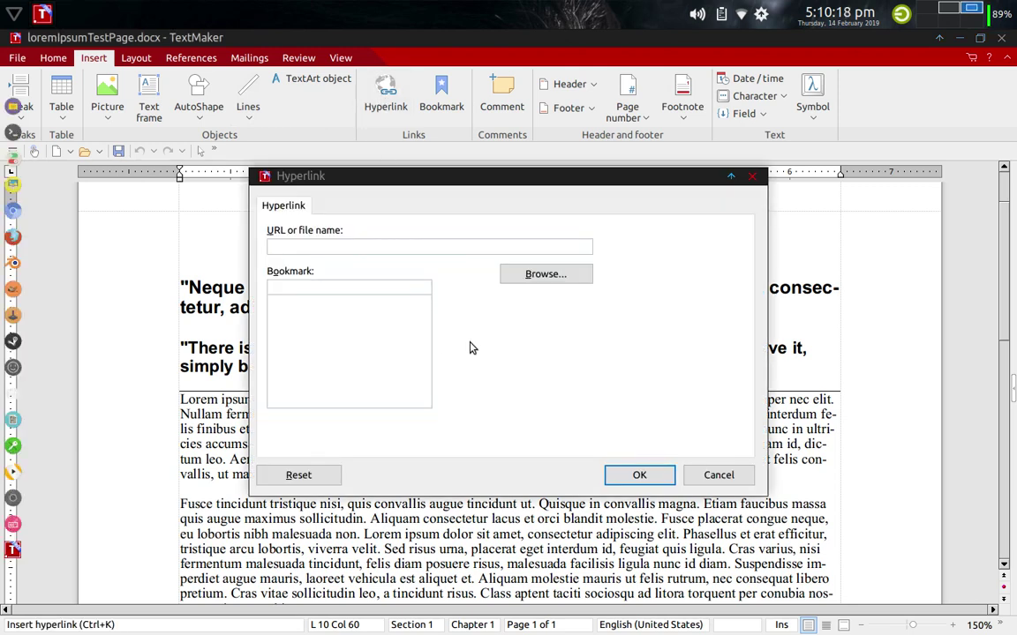
pyautogui.write('http://www.youtub')
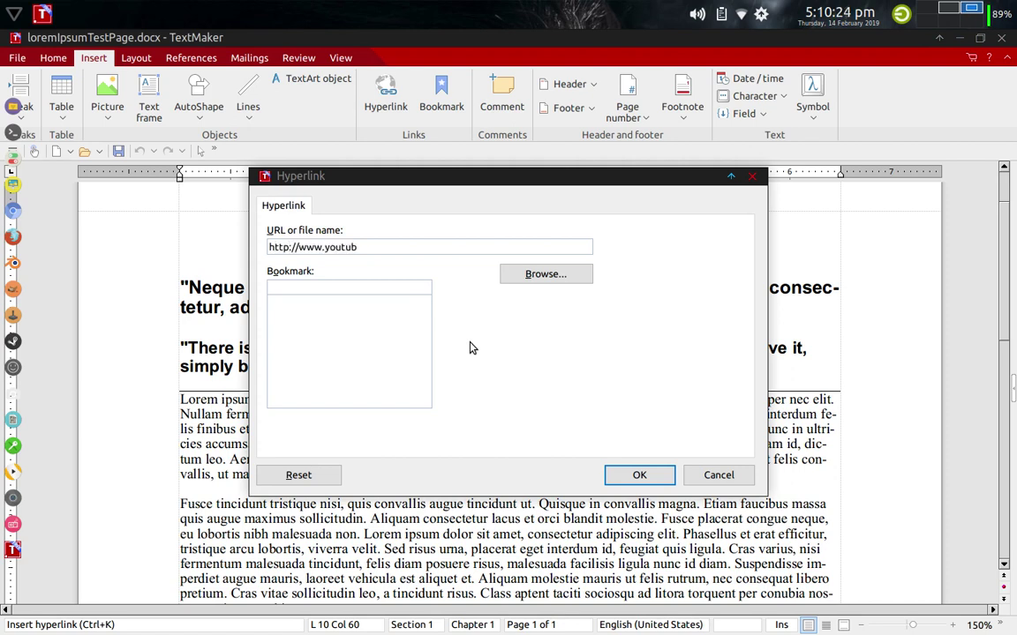
pyautogui.write('e.com')
pyautogui.click(633, 474)
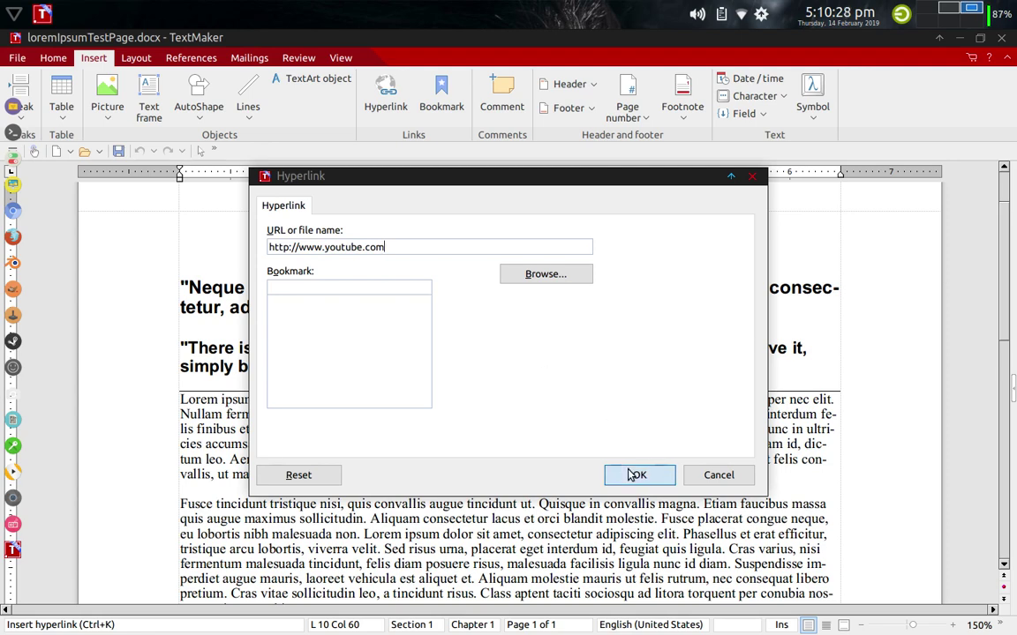
pyautogui.click(627, 473)
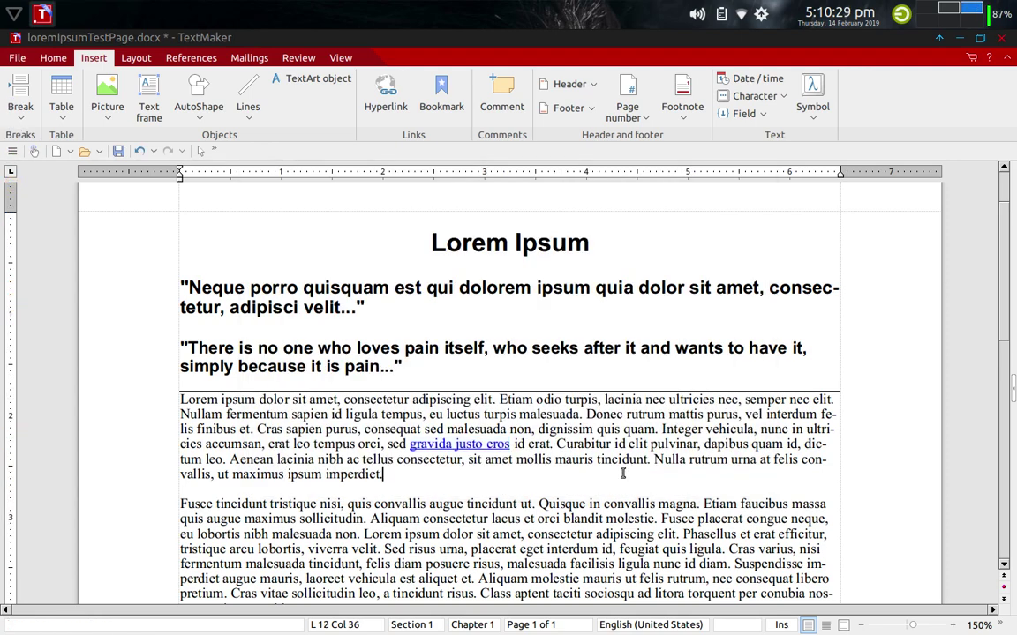
# - Follow the new link into Chrome, unlock the login keyring with its password, and return
pyautogui.click(458, 445)
pyautogui.click(949, 11)
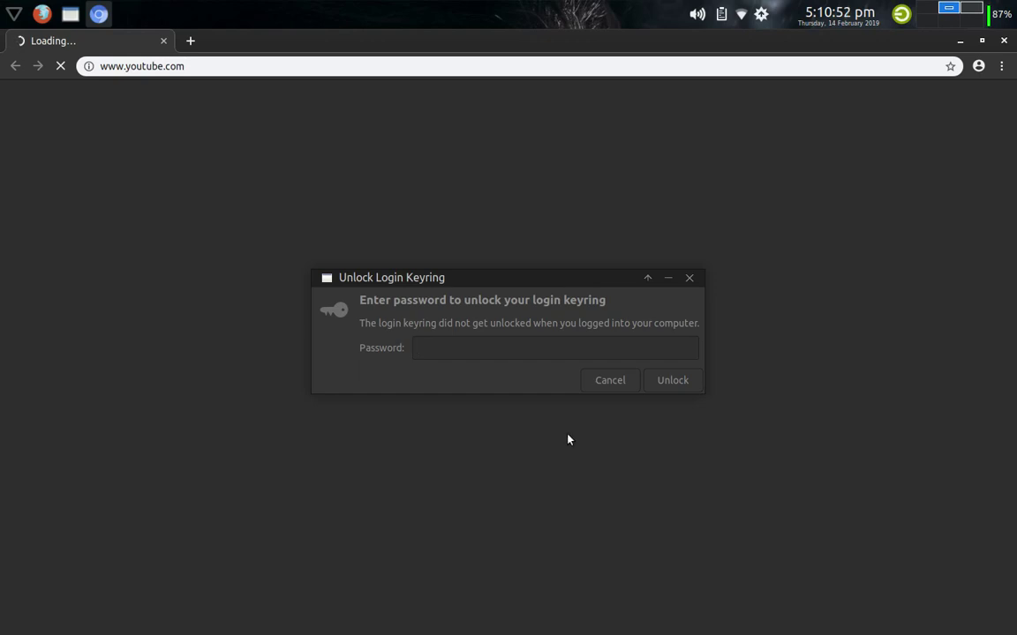
pyautogui.click(563, 346)
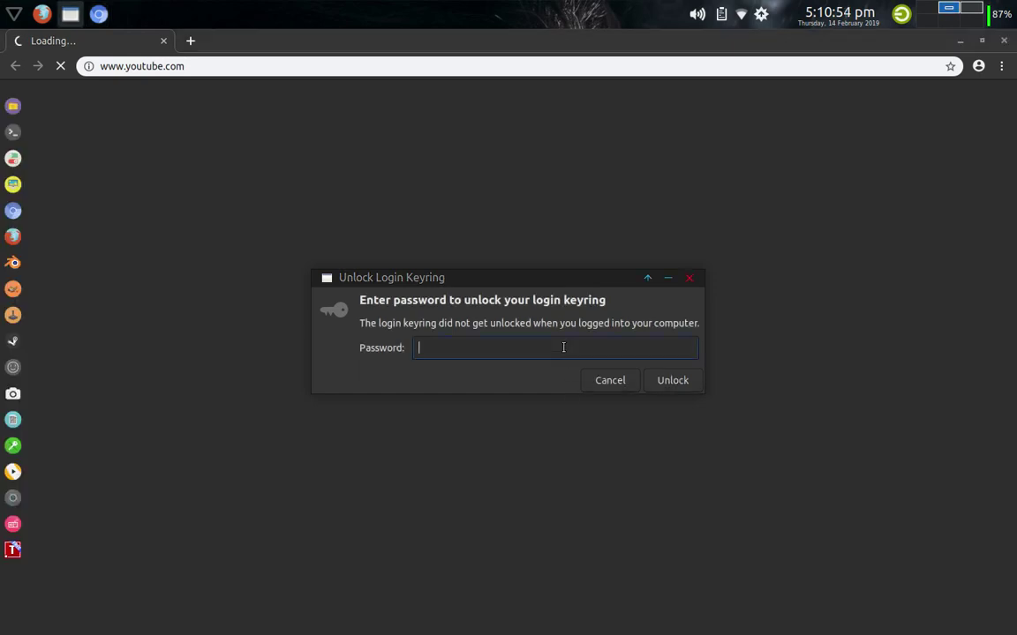
pyautogui.write('••••••••••••')
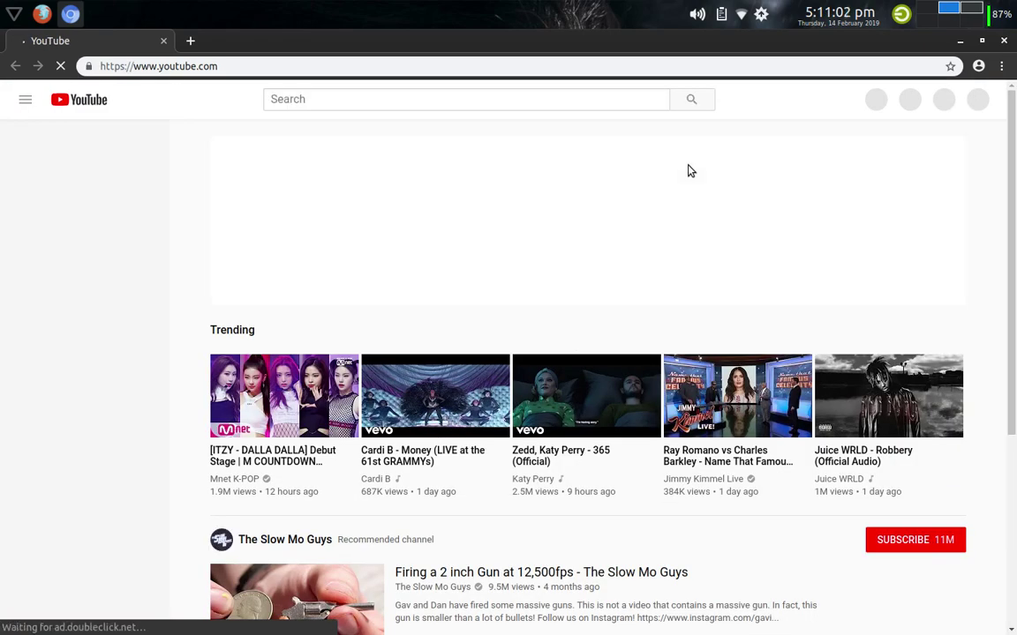
pyautogui.click(969, 8)
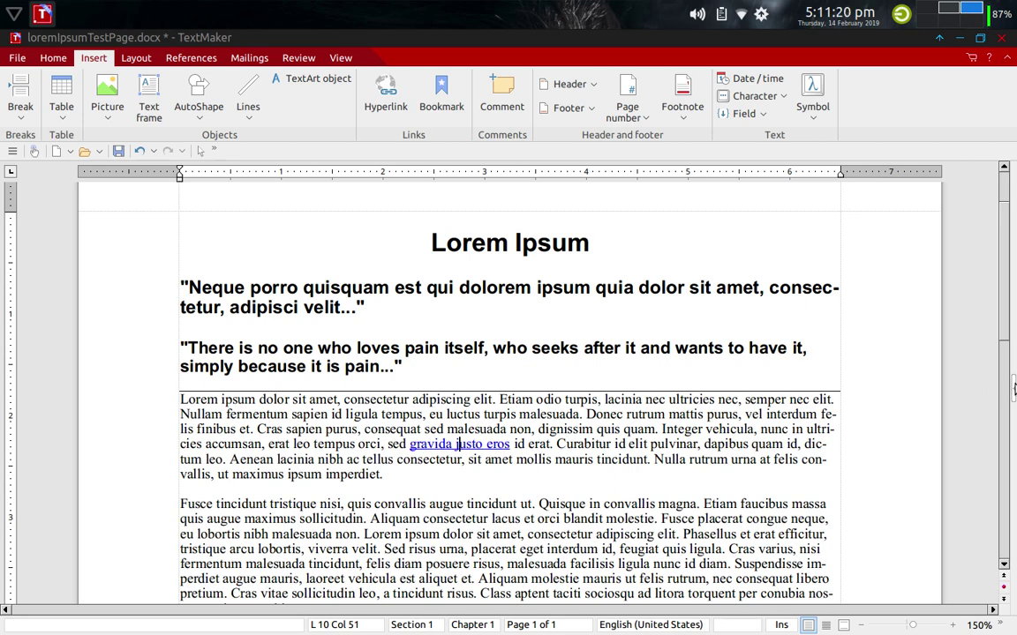
pyautogui.click(1013, 388)
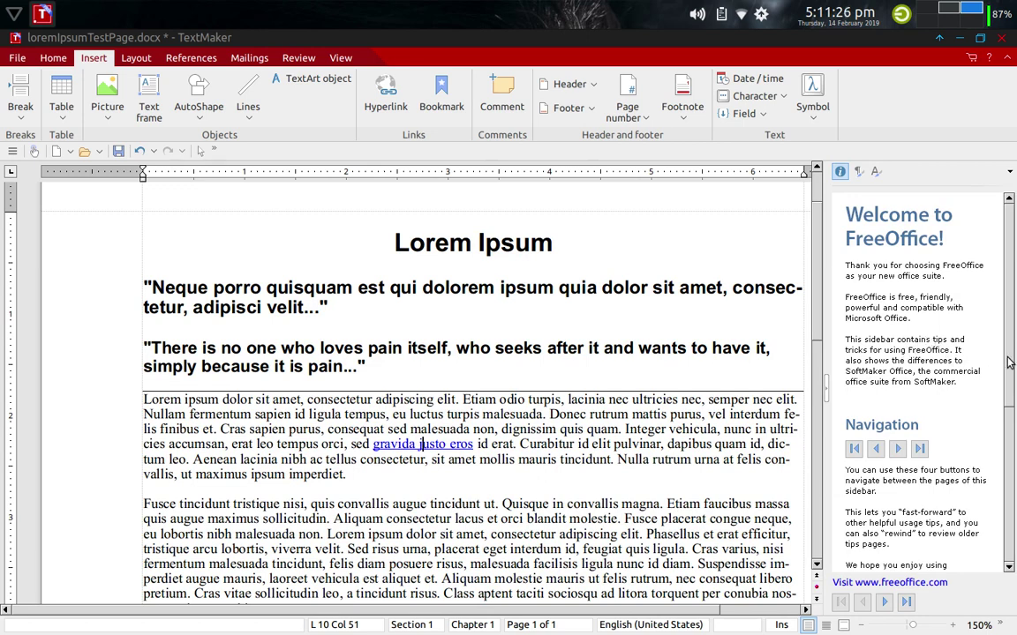
pyautogui.moveTo(1009, 362); pyautogui.dragTo(1010, 388)
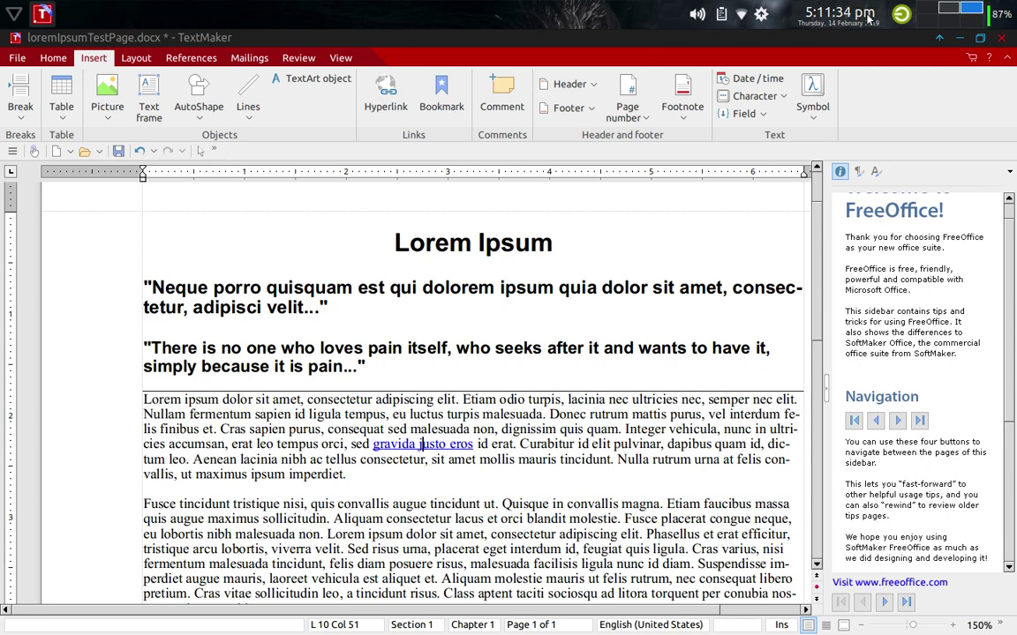
pyautogui.click(927, 9)
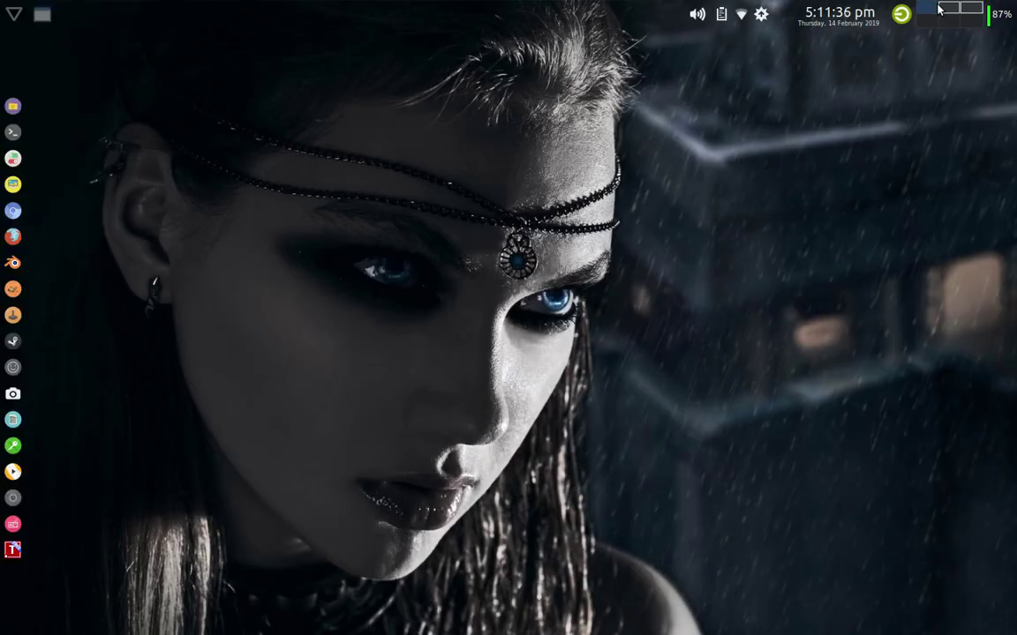
pyautogui.click(971, 9)
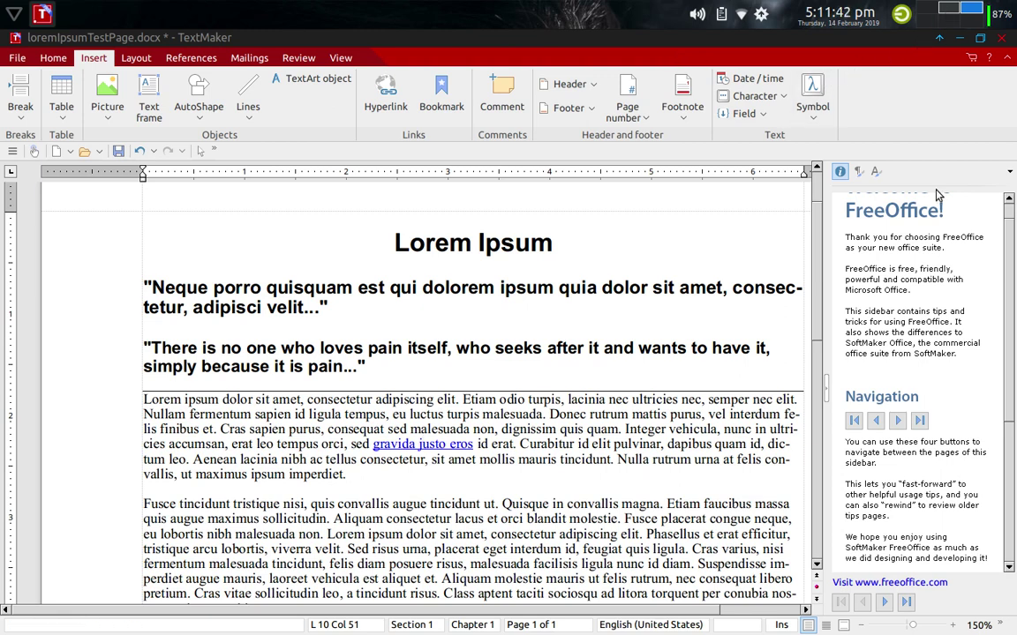
pyautogui.click(894, 586)
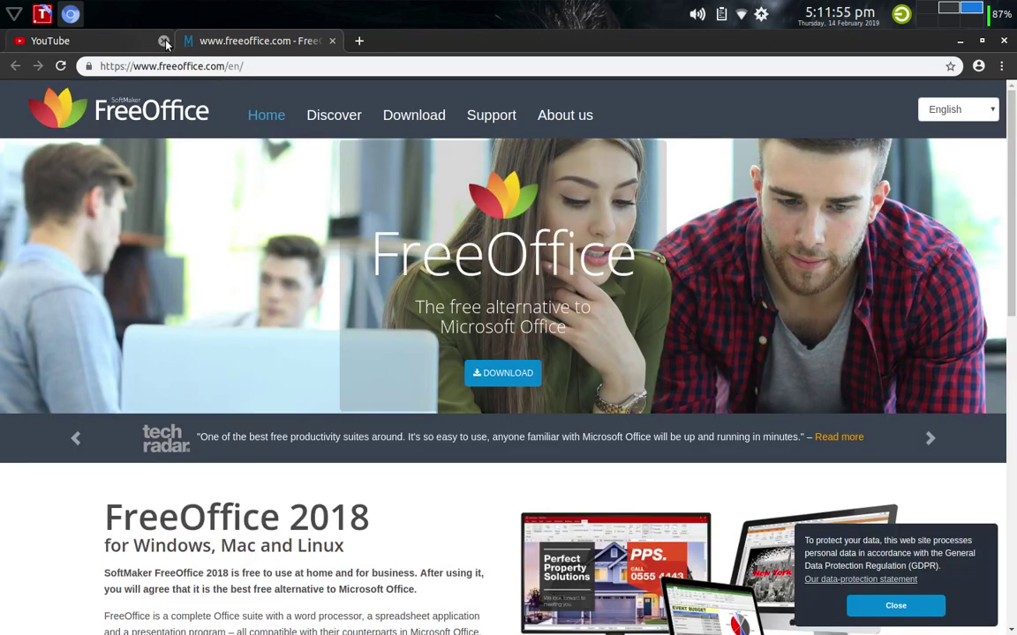
# - Close the YouTube tab, check the Firefox workspace, and come back to Chrome
pyautogui.click(163, 41)
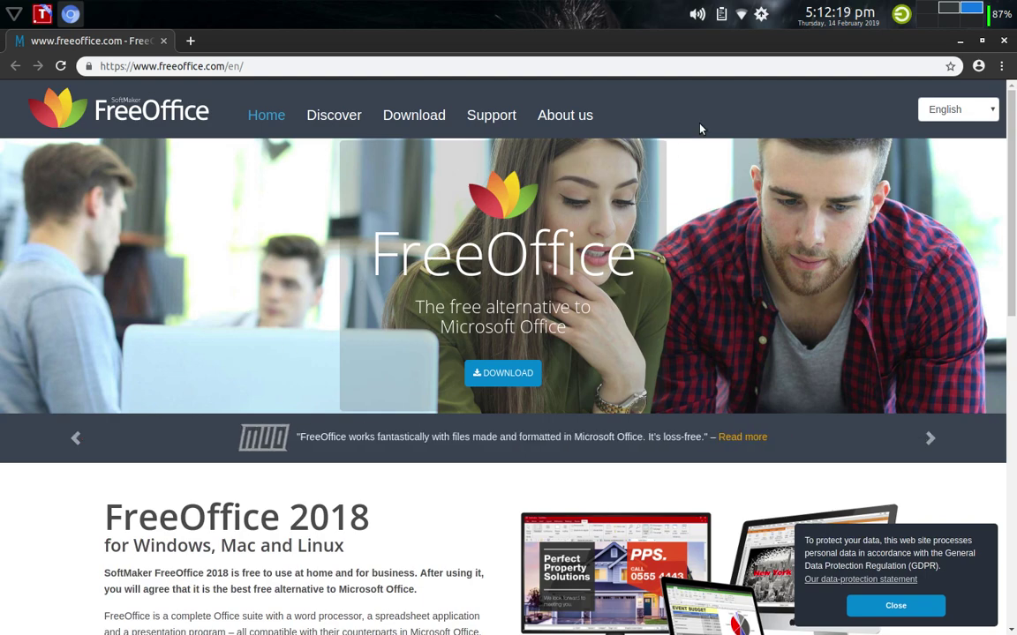
pyautogui.click(946, 7)
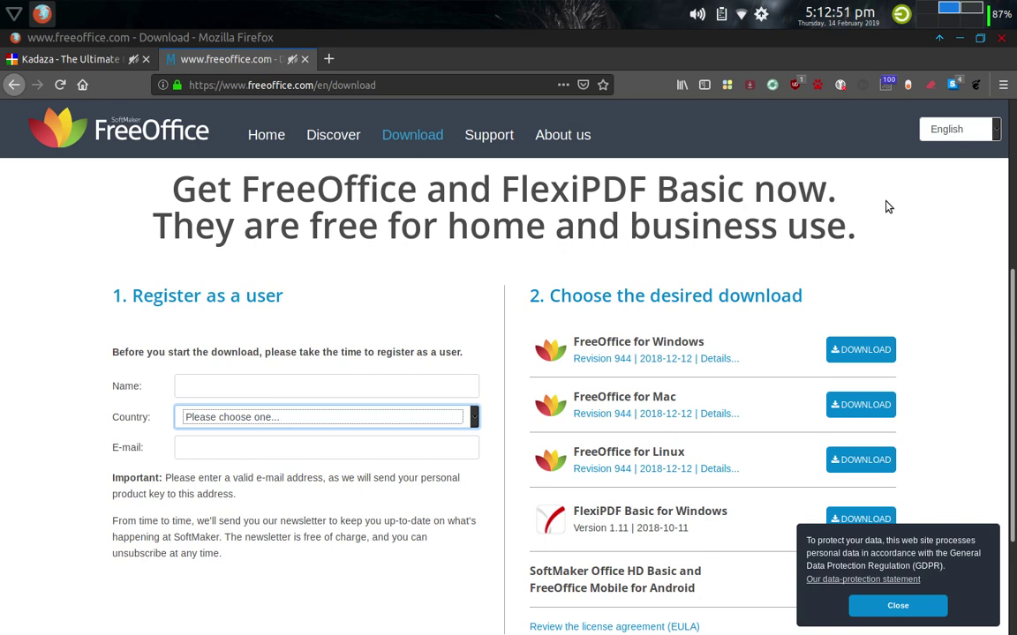
pyautogui.click(972, 12)
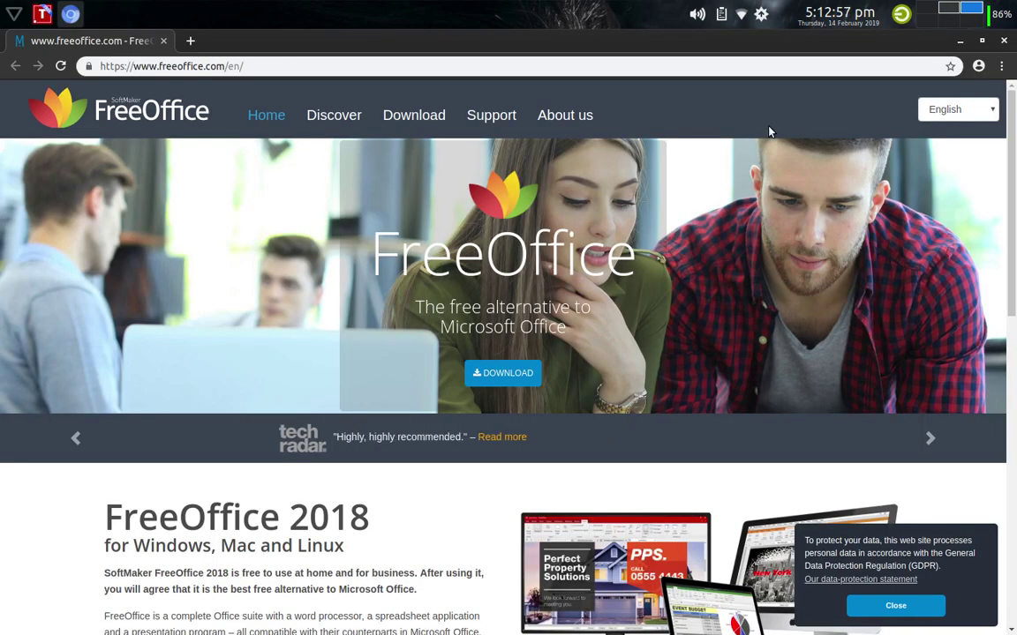
# - Open Downloads from the home folder in Thunar, select the installfreeoffice script, then close Thunar
pyautogui.click(927, 19)
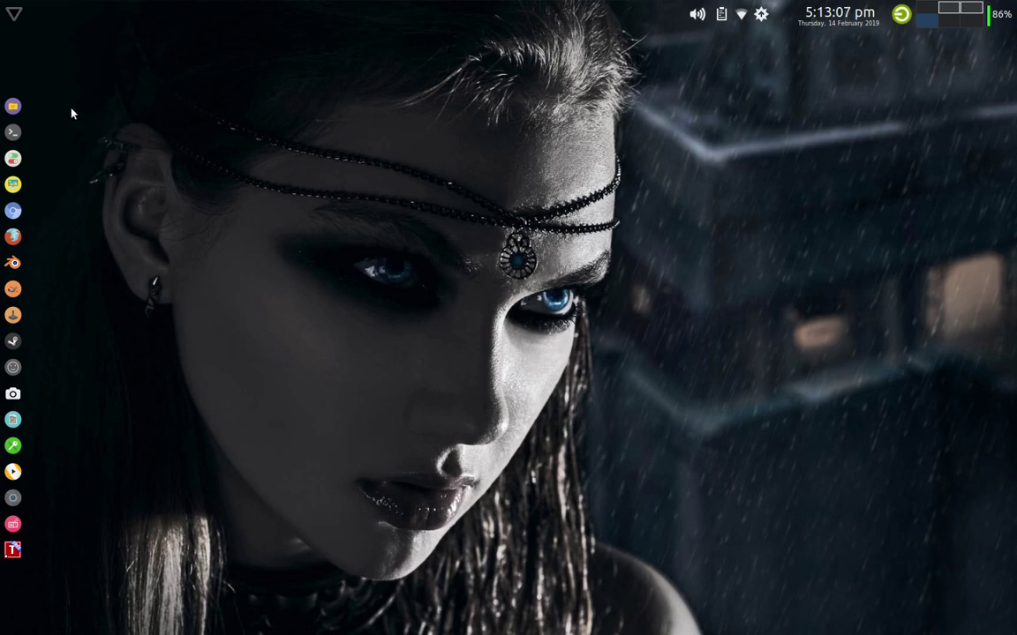
pyautogui.click(14, 107)
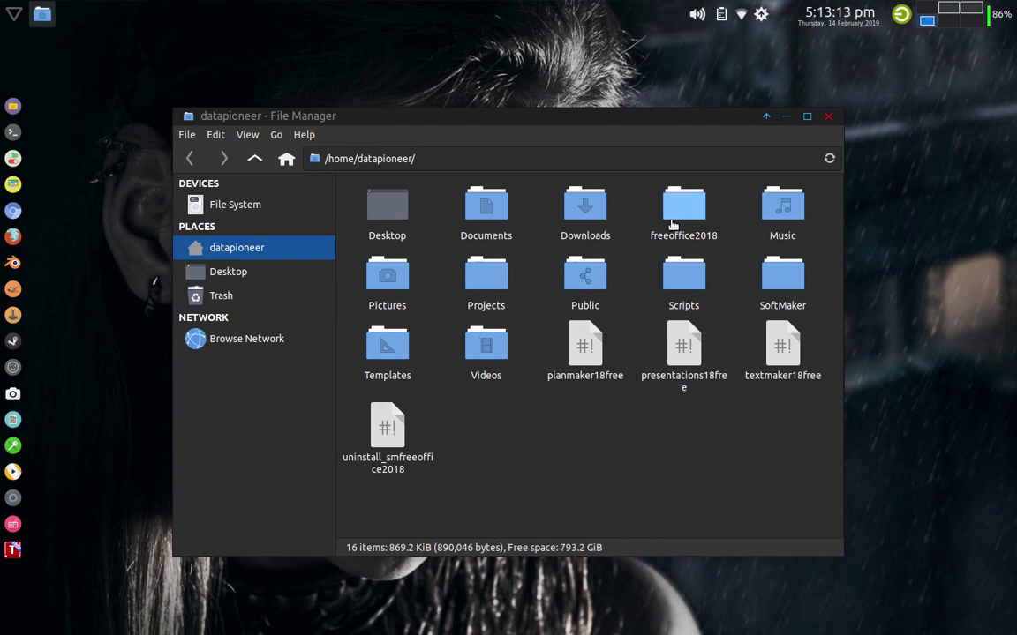
pyautogui.click(689, 192)
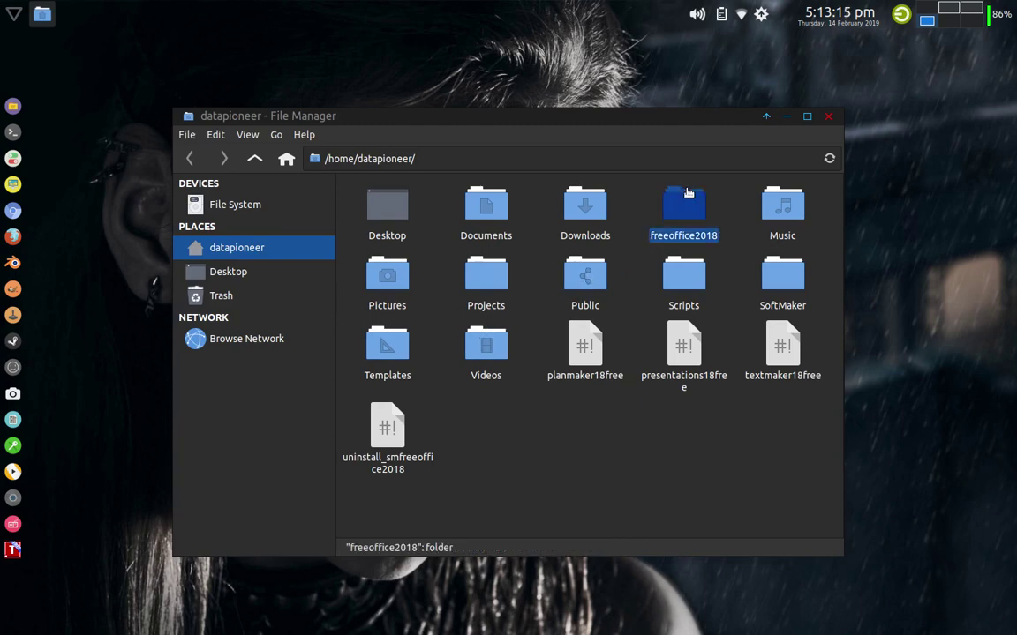
pyautogui.press('Left')
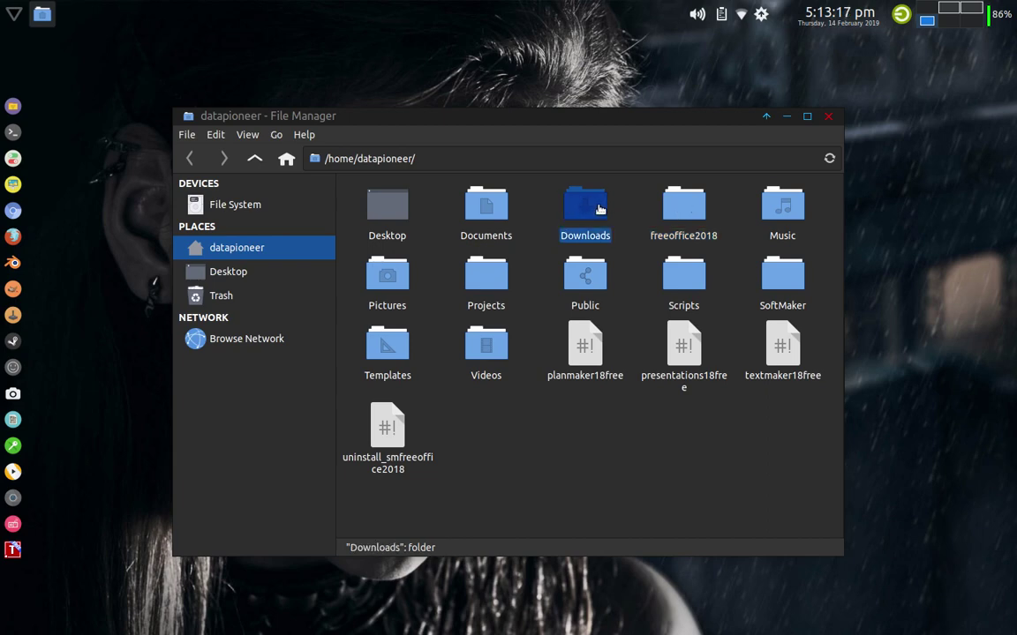
pyautogui.press('Left')
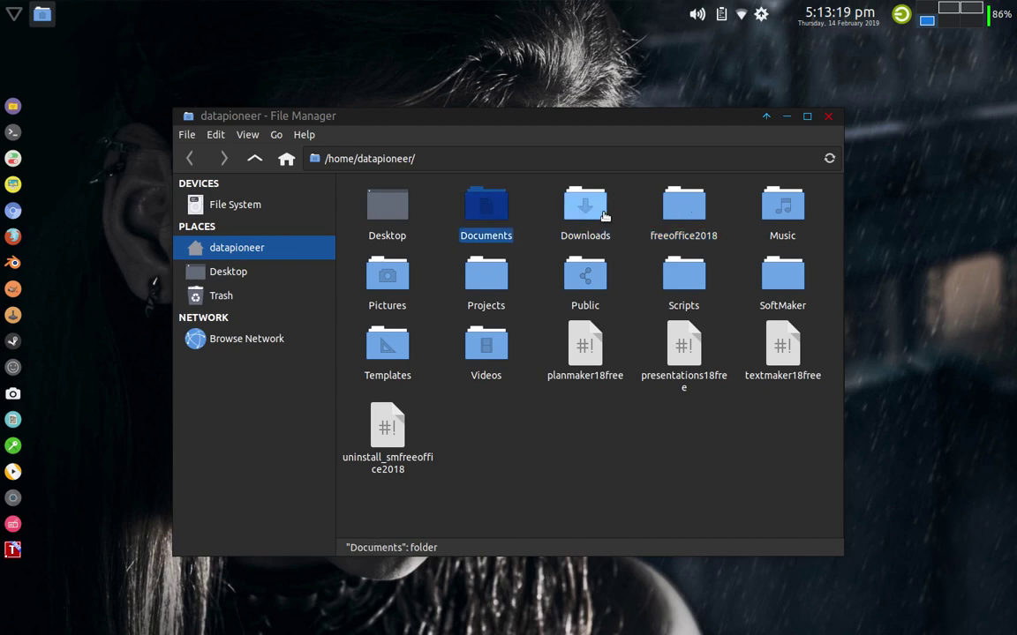
pyautogui.click(604, 215)
pyautogui.doubleClick(604, 214)
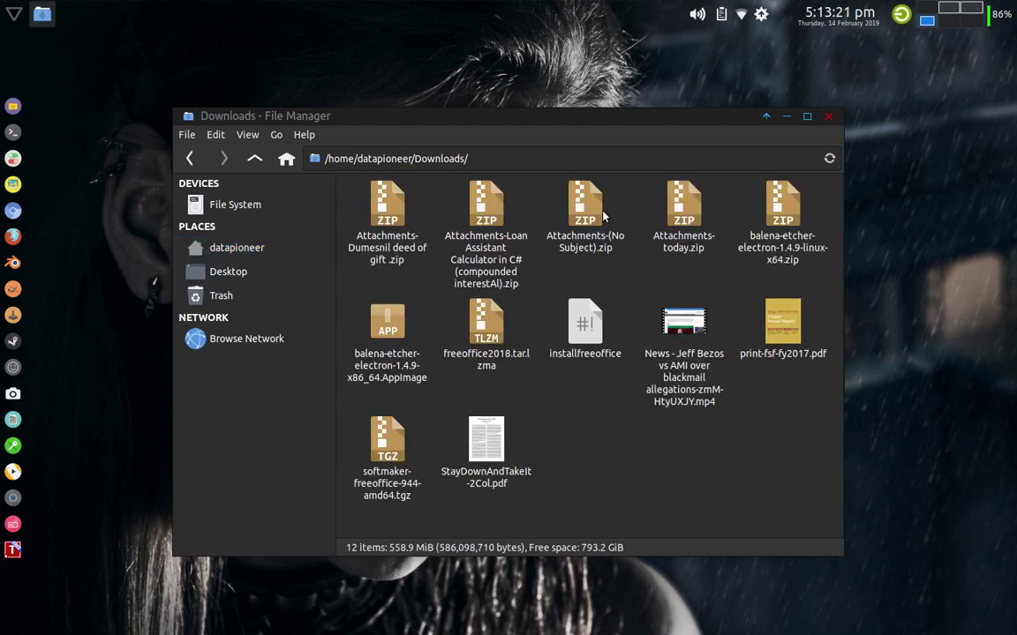
pyautogui.click(578, 316)
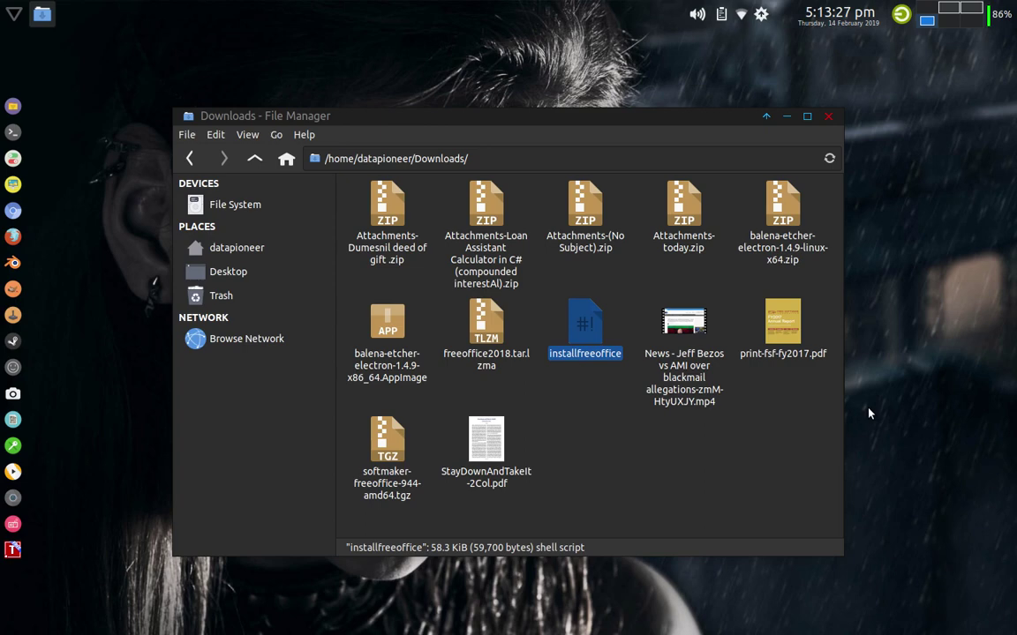
pyautogui.click(829, 116)
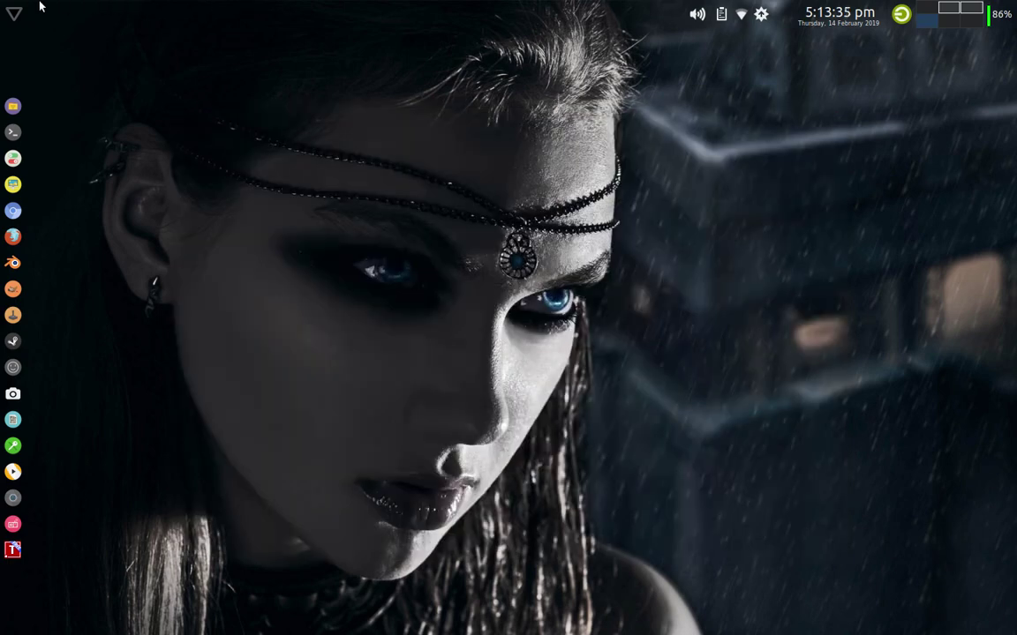
# - Launch FreeOffice 2018 Presentations from the Whisker Menu's Office category
pyautogui.click(12, 15)
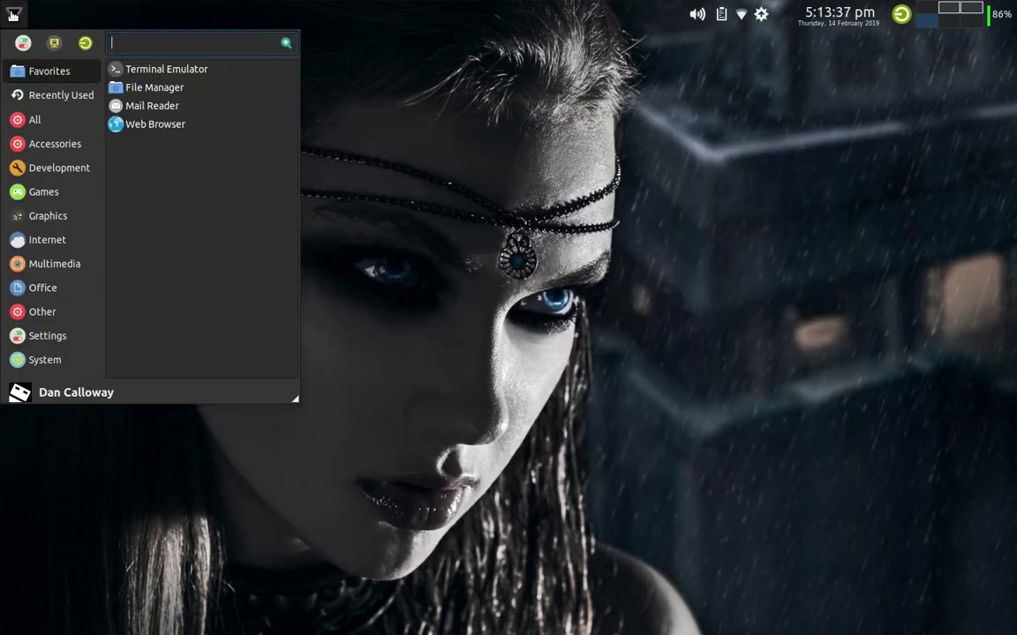
pyautogui.moveTo(41, 284)
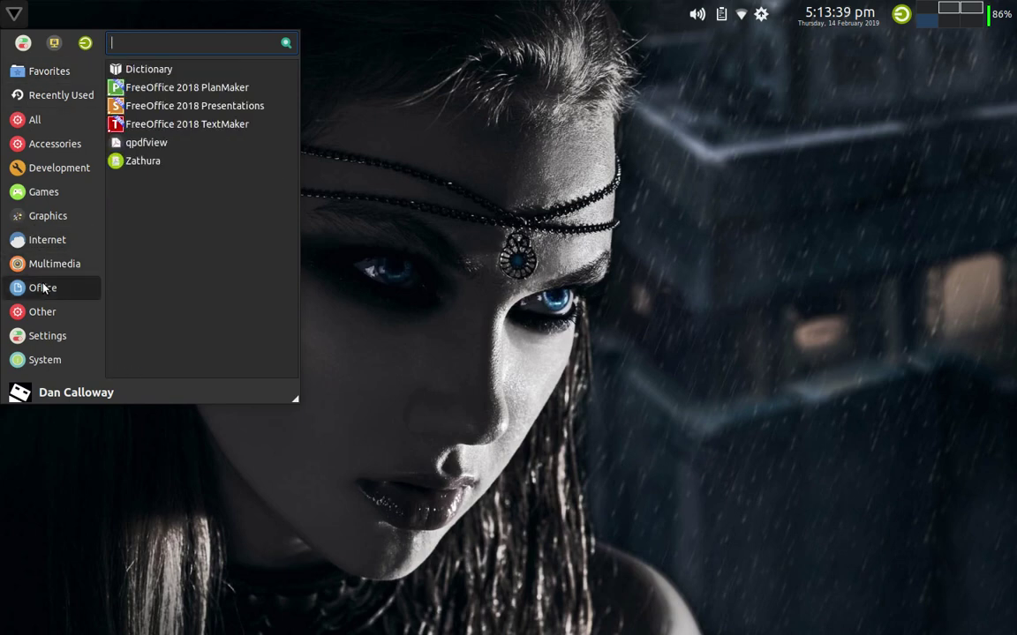
pyautogui.click(160, 107)
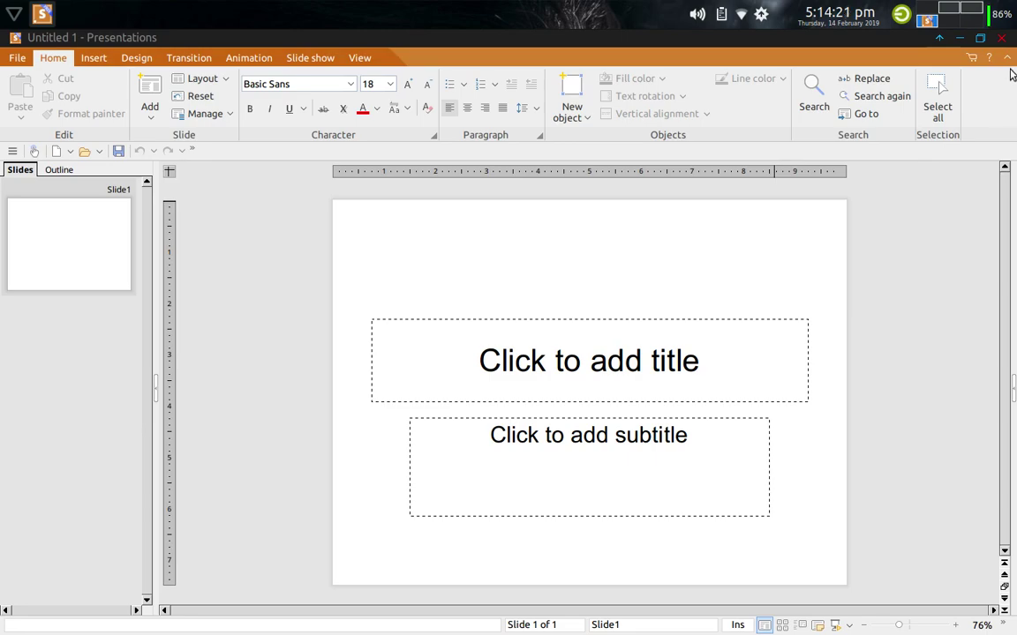
# - Close Presentations, launch FreeOffice 2018 PlanMaker from All > Office, then close it
pyautogui.click(1003, 38)
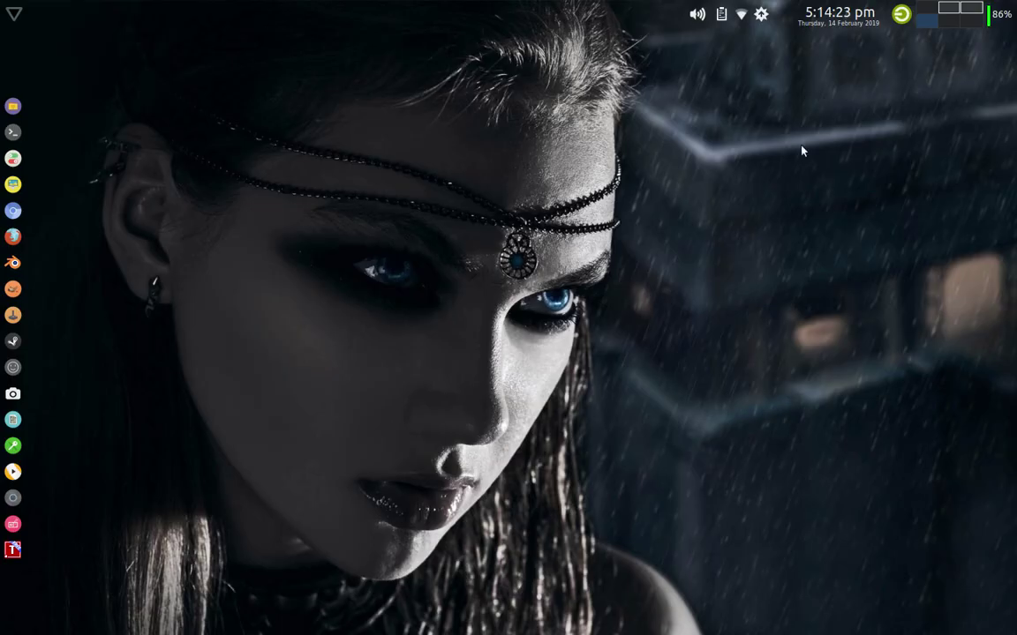
pyautogui.click(14, 14)
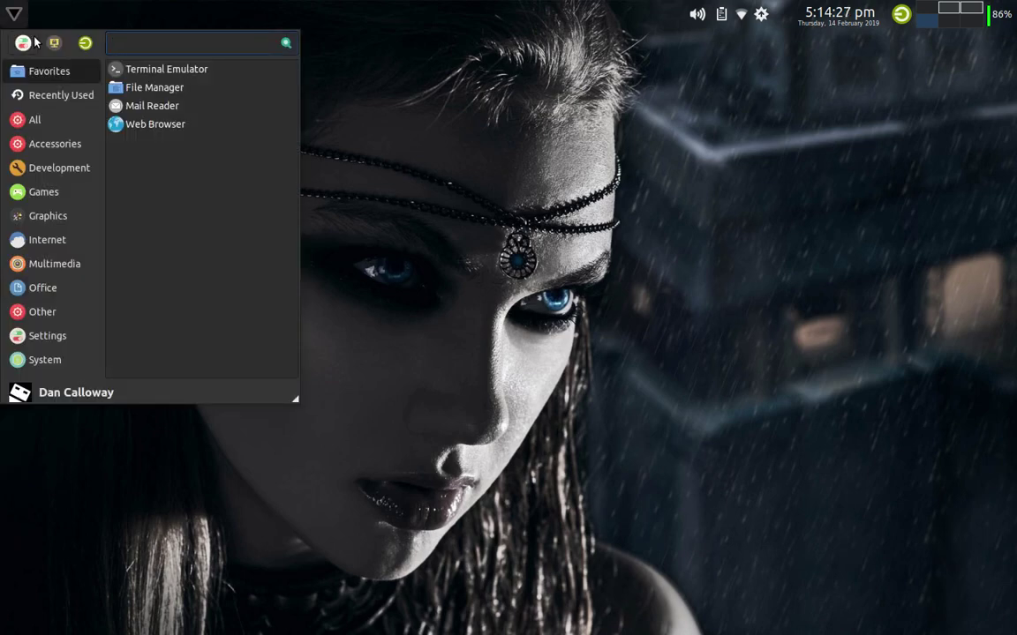
pyautogui.click(36, 120)
pyautogui.click(44, 289)
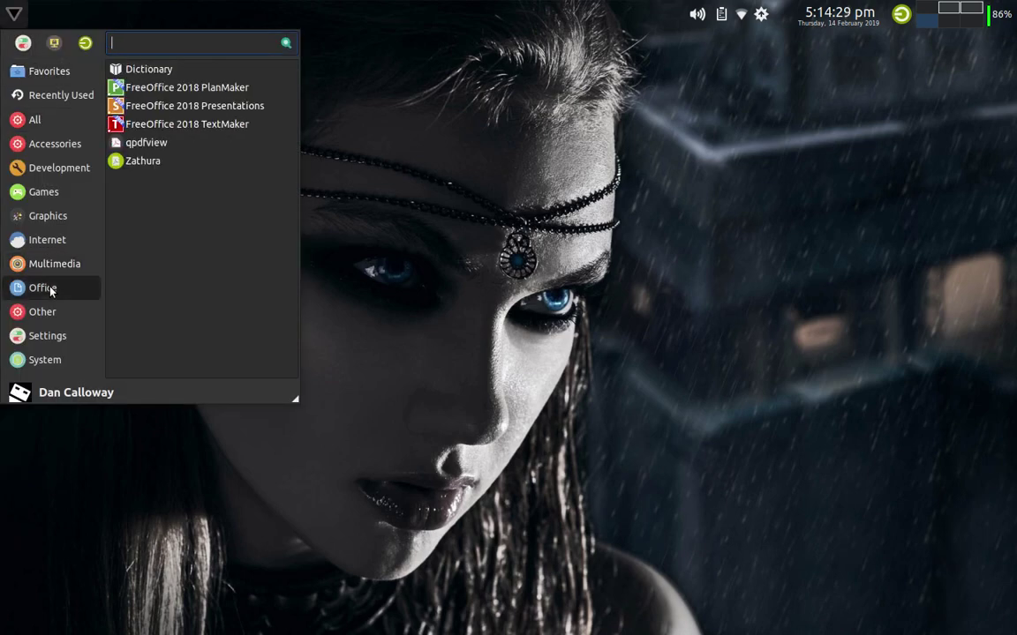
pyautogui.click(202, 93)
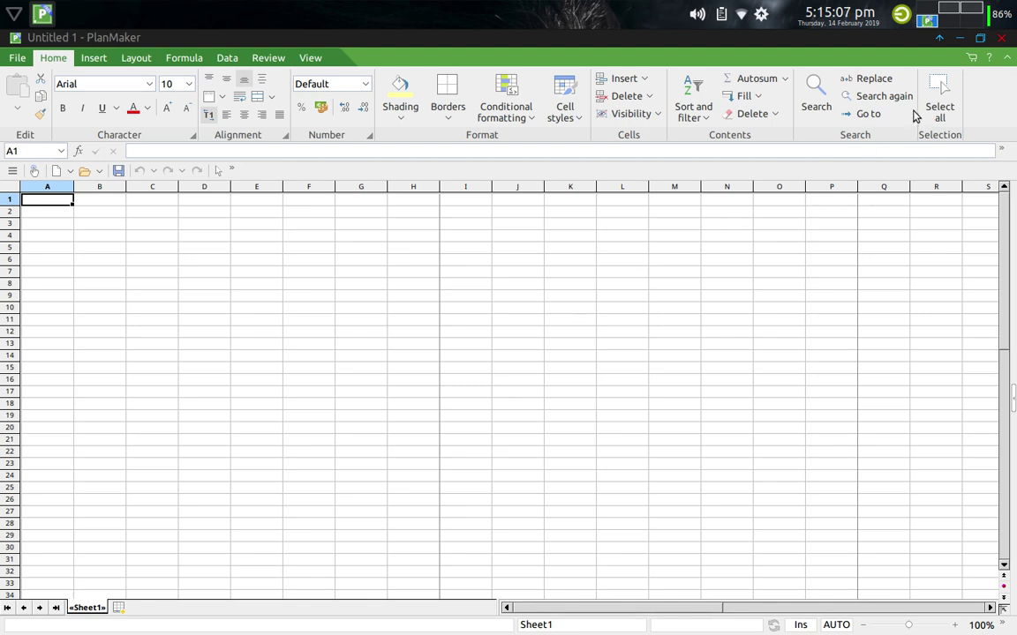
pyautogui.click(1001, 38)
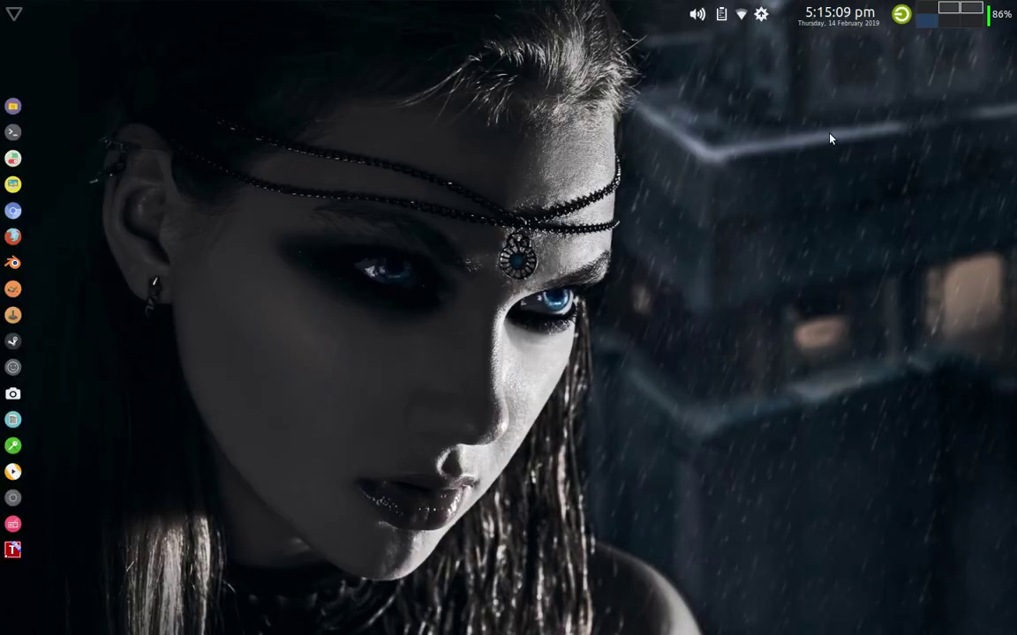
# - In a new Chrome tab, search Google for 'softmaker office' and open the SoftMaker Shop page
pyautogui.click(972, 11)
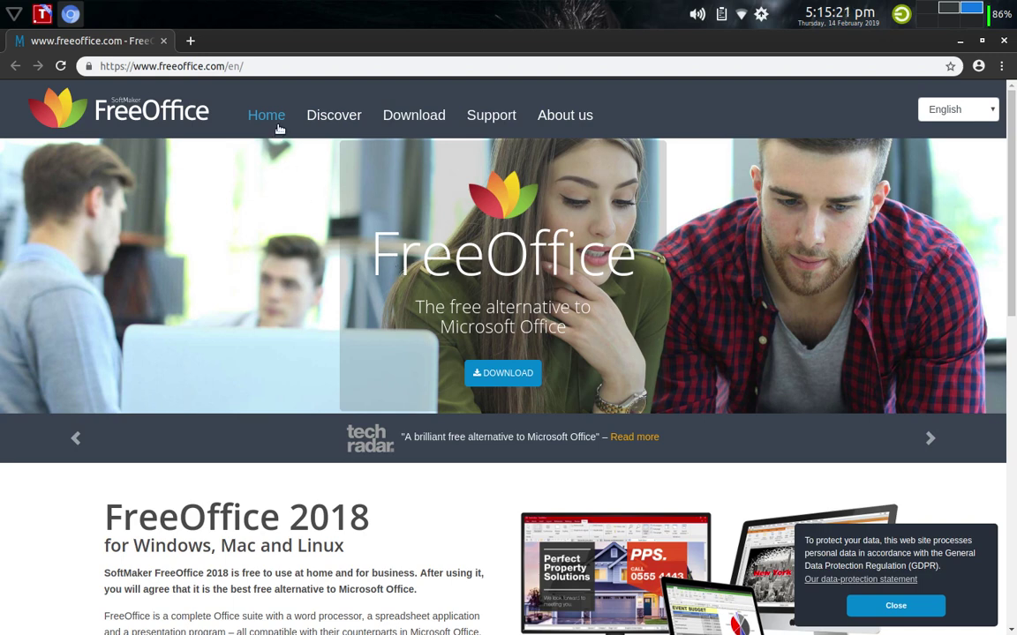
pyautogui.click(192, 41)
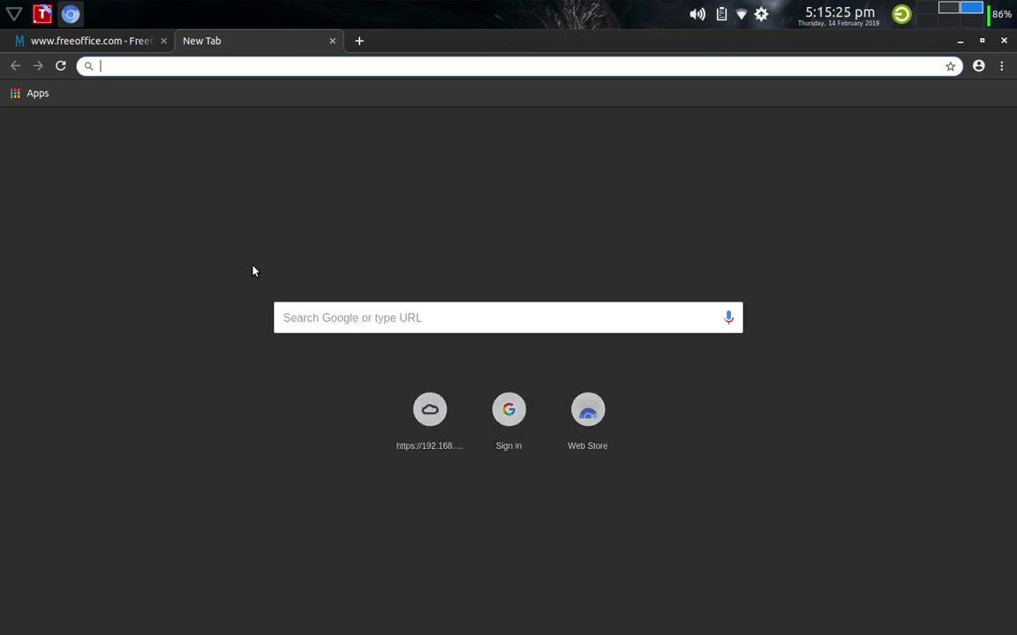
pyautogui.write('softw')
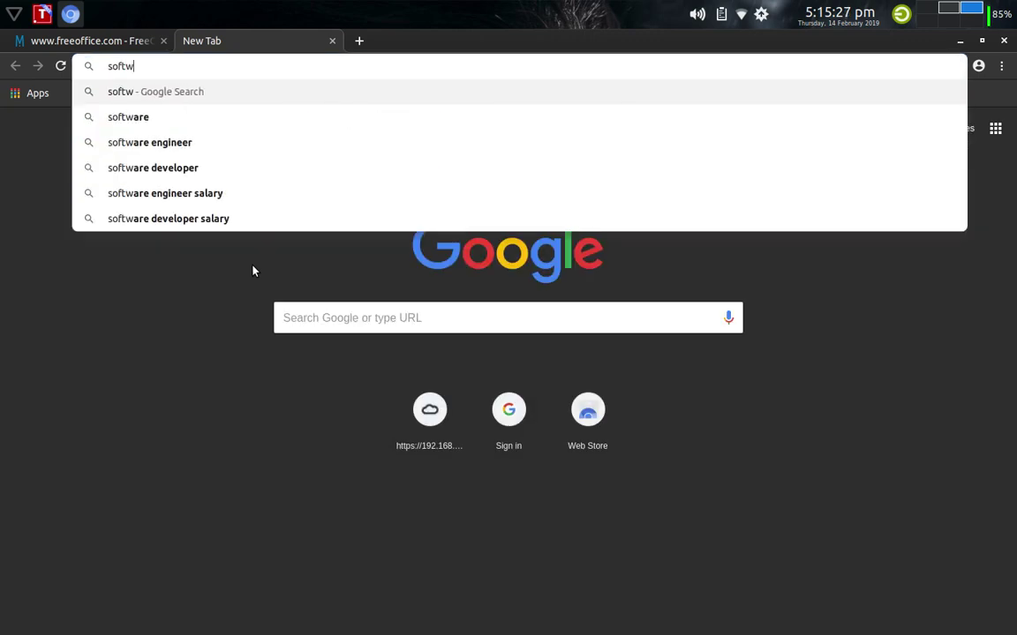
pyautogui.press('BackSpace')
pyautogui.write('maker')
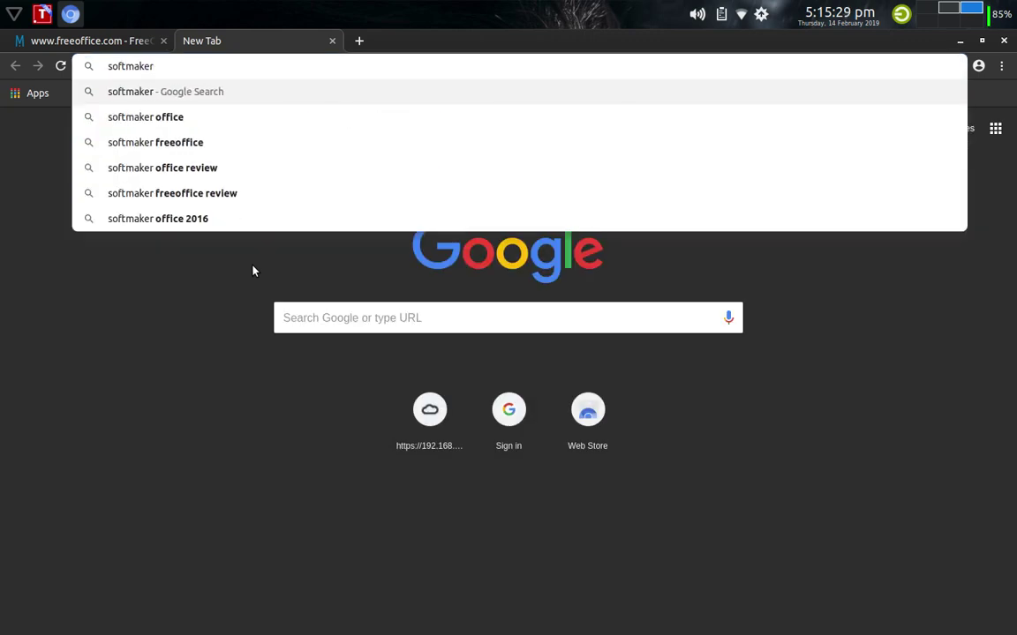
pyautogui.click(162, 126)
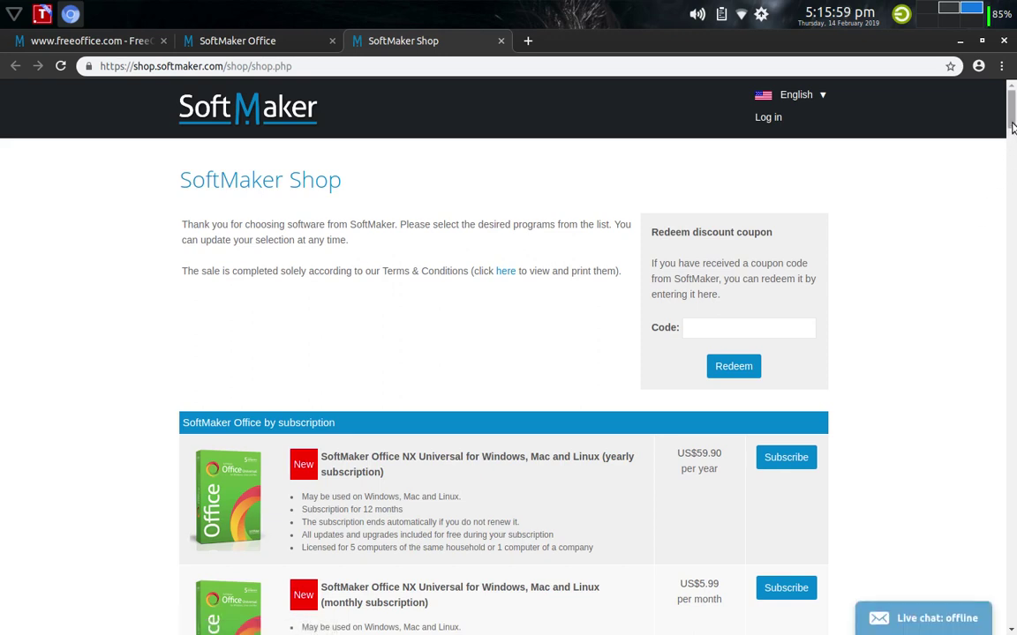
# - Scroll the SoftMaker Shop page down to show the NX Home subscriptions at US$29.90 yearly and US$2.99 monthly
pyautogui.moveTo(1012, 128); pyautogui.dragTo(1012, 146)
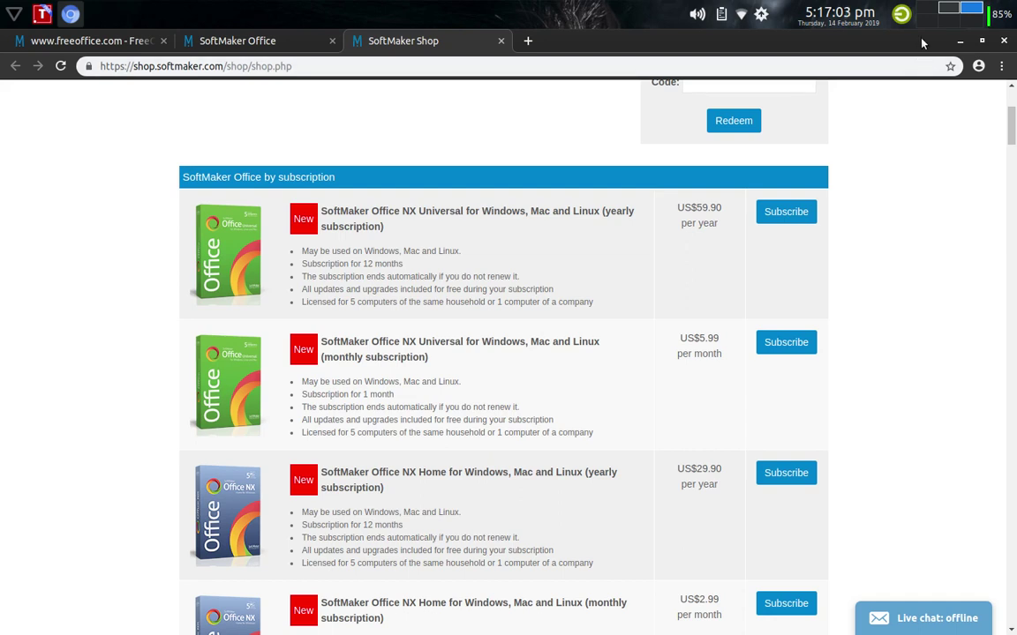
# - Switch to Workspace 1 and restore the SimpleScreenRecorder window showing the 0:20:23 recording
pyautogui.click(923, 10)
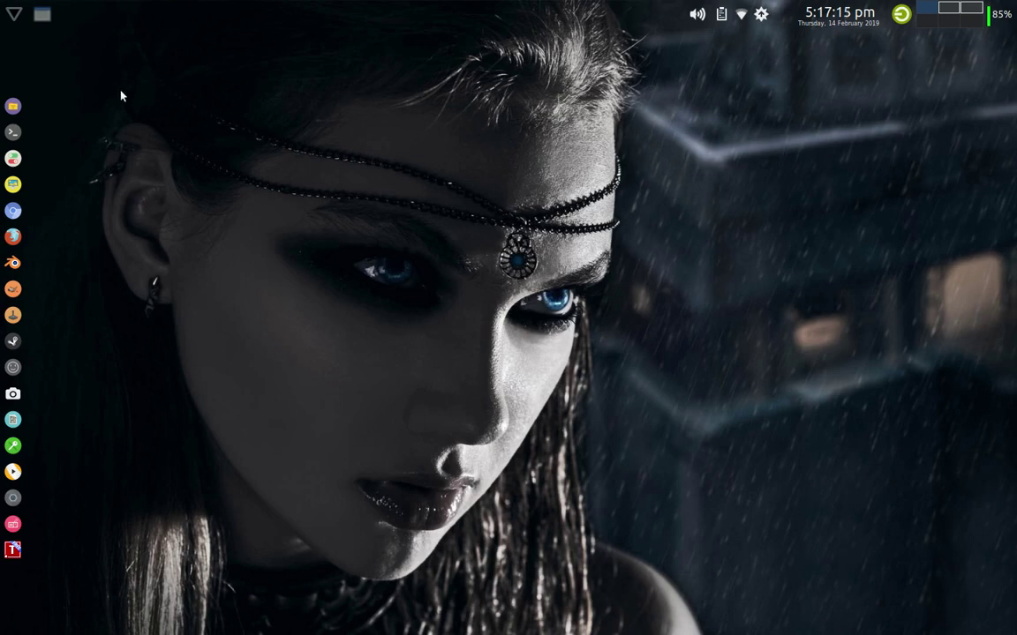
pyautogui.click(40, 16)
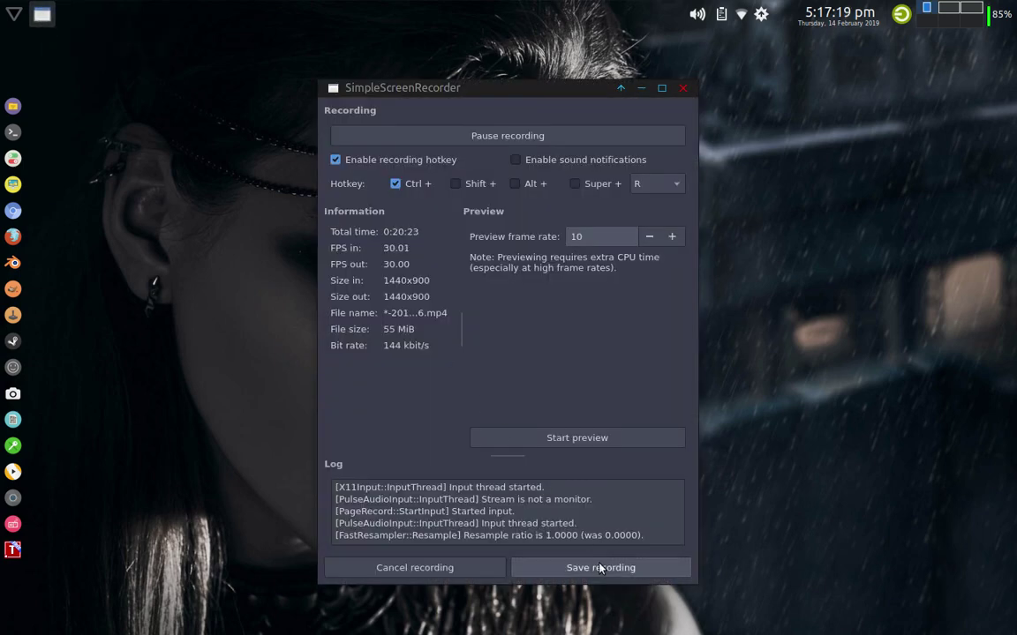